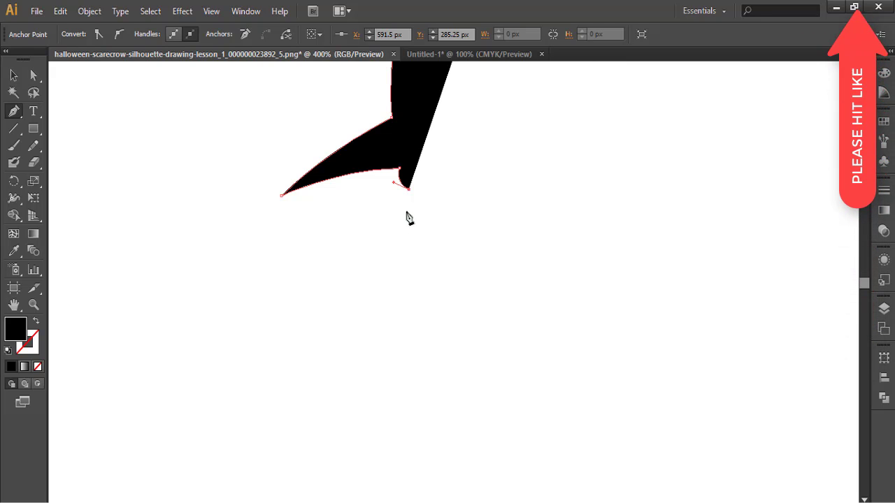
- Continue the Pen path down the scarecrow's neck and shoulder, curving along the upper edge of the left arm to the straw hand's first tip
{"action": "left_click", "coordinate": [406, 211]}
{"action": "left_click", "coordinate": [425, 245]}
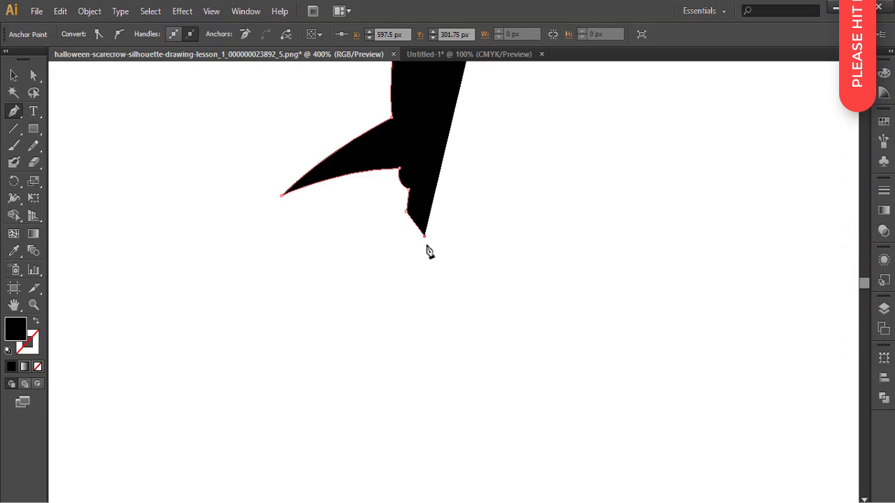
{"action": "left_click_drag", "start_coordinate": [364, 271], "coordinate": [249, 262]}
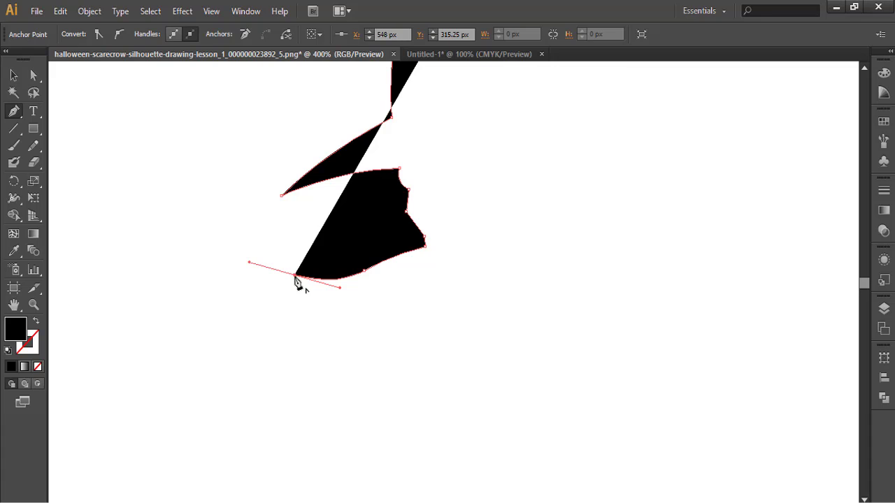
{"action": "left_click", "coordinate": [295, 274]}
{"action": "left_click_drag", "start_coordinate": [230, 304], "coordinate": [340, 267]}
{"action": "left_click_drag", "start_coordinate": [221, 256], "coordinate": [161, 323]}
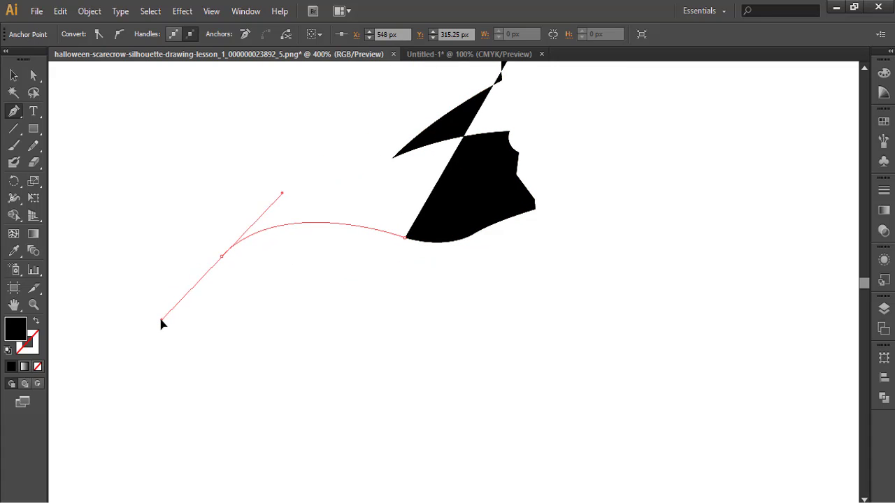
{"action": "left_click", "coordinate": [221, 257]}
- Trace three more jagged straw points with notches between them along the outer side of the left hand
{"action": "left_click_drag", "start_coordinate": [257, 249], "coordinate": [282, 257]}
{"action": "left_click", "coordinate": [258, 249]}
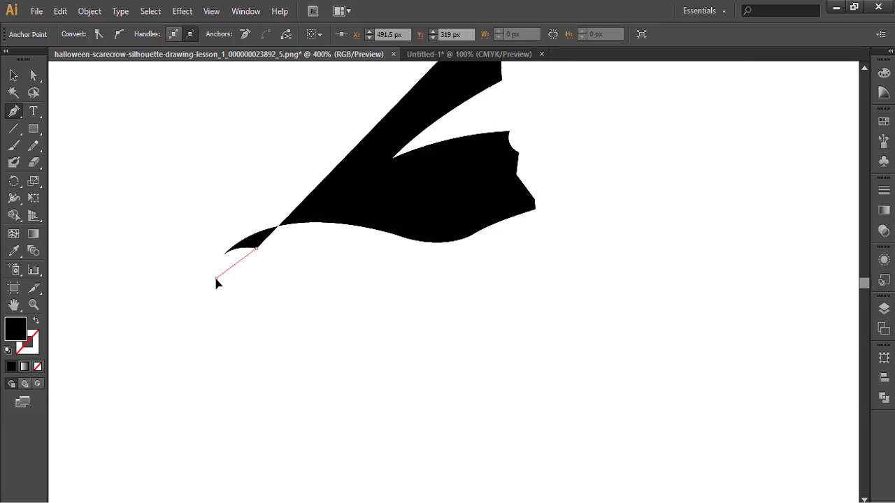
{"action": "mouse_move", "coordinate": [216, 279]}
{"action": "left_mouse_down"}
{"action": "mouse_move", "coordinate": [210, 300]}
{"action": "mouse_move", "coordinate": [211, 290]}
{"action": "left_mouse_up"}
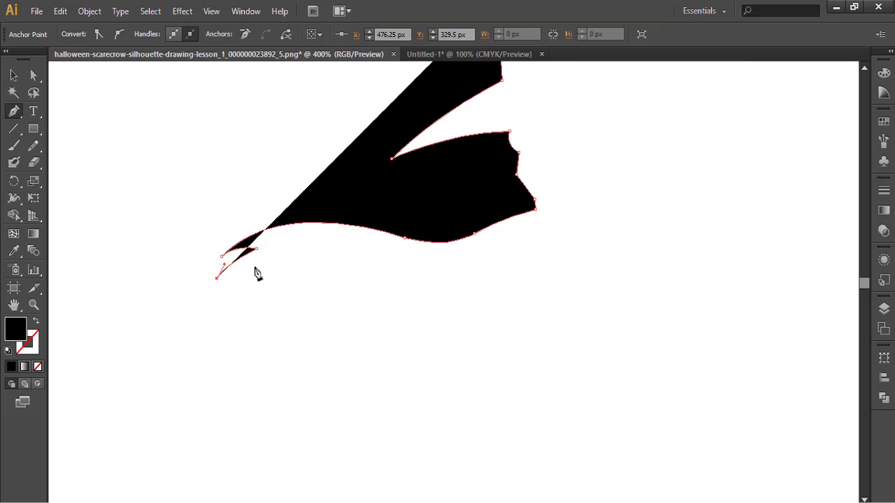
{"action": "left_click_drag", "start_coordinate": [257, 263], "coordinate": [260, 263]}
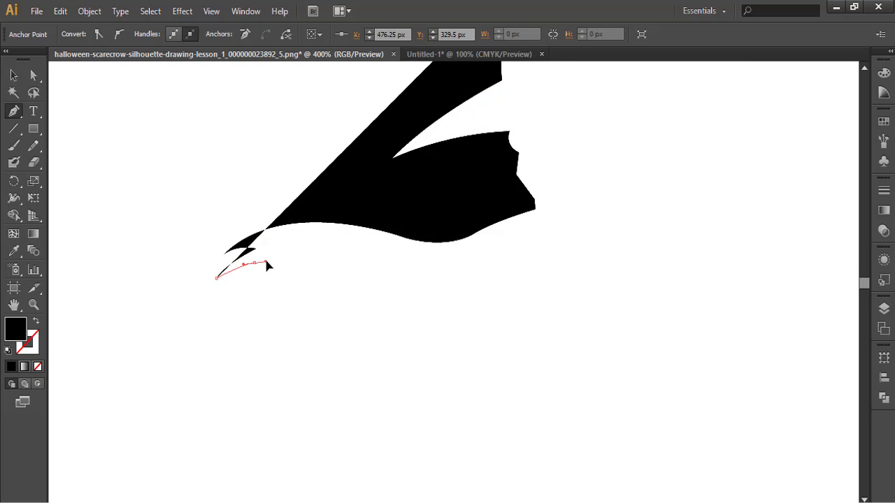
{"action": "left_click", "coordinate": [256, 263]}
{"action": "left_click_drag", "start_coordinate": [234, 296], "coordinate": [233, 311]}
{"action": "left_click", "coordinate": [233, 297]}
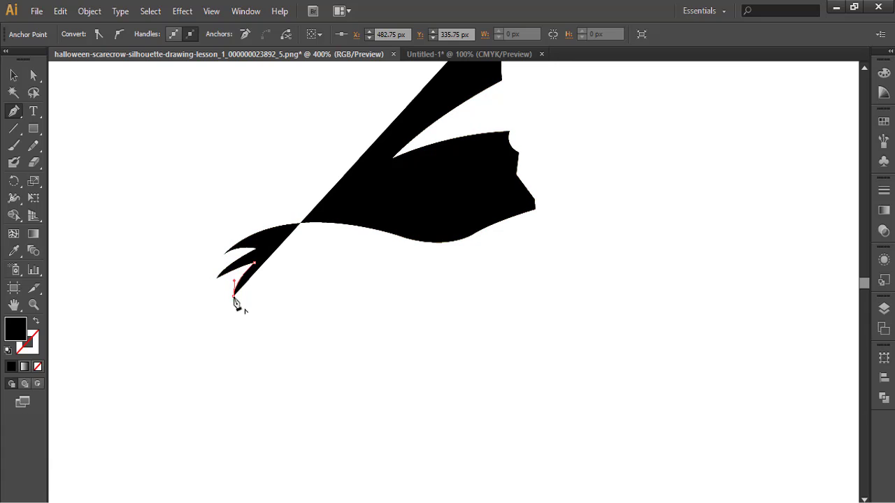
{"action": "mouse_move", "coordinate": [266, 270]}
{"action": "left_mouse_down"}
{"action": "mouse_move", "coordinate": [301, 244]}
{"action": "mouse_move", "coordinate": [270, 269]}
{"action": "mouse_move", "coordinate": [270, 281]}
{"action": "left_mouse_up"}
{"action": "left_click", "coordinate": [266, 270]}
{"action": "left_click", "coordinate": [270, 265]}
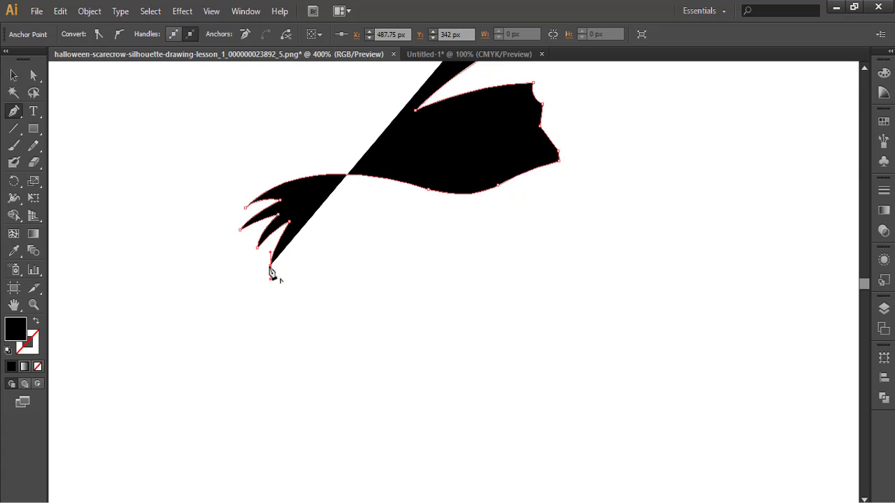
- Switch the artwork display from Preview to Outline mode
{"action": "left_click", "coordinate": [883, 308]}
{"action": "key", "text": "ctrl+y"}
{"action": "left_click", "coordinate": [846, 298]}
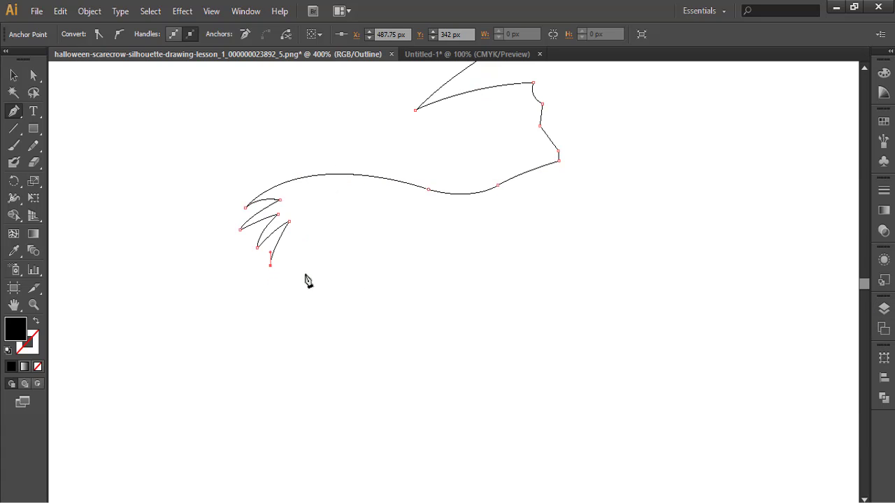
- Add two more straw points down the lower outer side of the left hand
{"action": "left_click", "coordinate": [290, 244]}
{"action": "left_click_drag", "start_coordinate": [258, 283], "coordinate": [256, 284]}
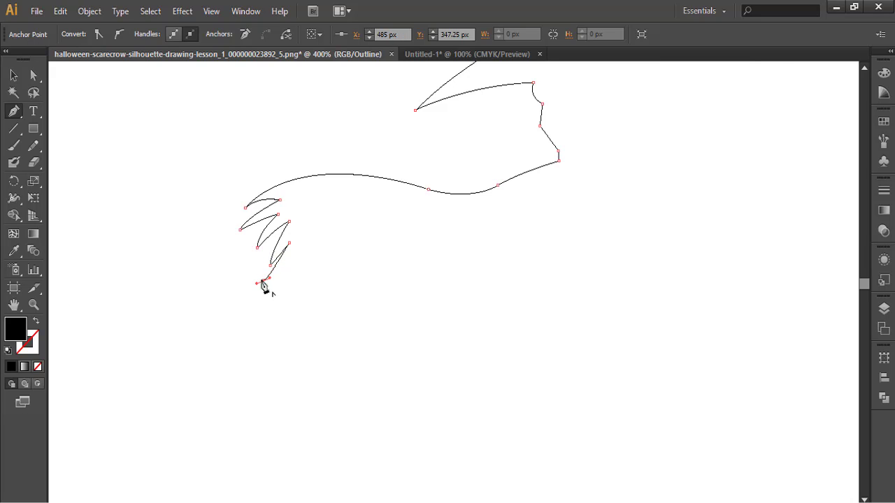
{"action": "left_click", "coordinate": [262, 281]}
{"action": "mouse_move", "coordinate": [294, 261]}
{"action": "left_mouse_down"}
{"action": "mouse_move", "coordinate": [308, 246]}
{"action": "mouse_move", "coordinate": [287, 274]}
{"action": "left_mouse_up"}
{"action": "scroll", "coordinate": [307, 273], "scroll_direction": "down", "scroll_amount": 3}
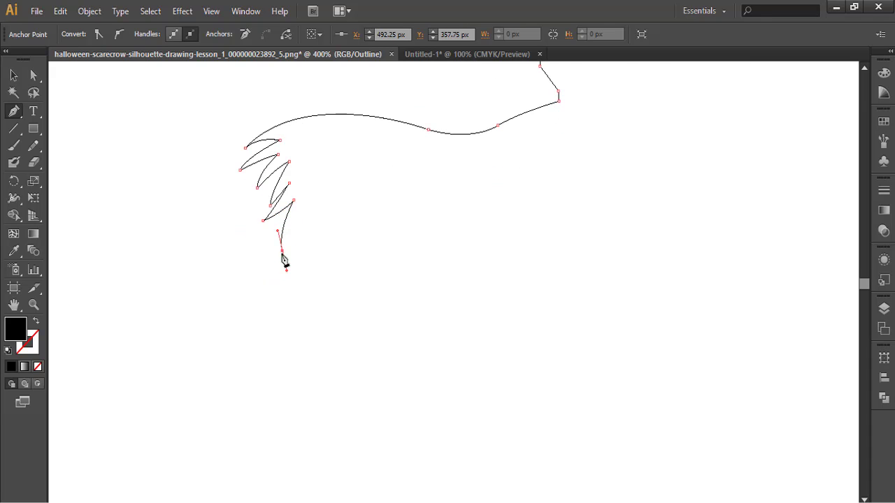
{"action": "left_click", "coordinate": [282, 251]}
- Draw a long downward straw point at the hand's lower end, with a notch on either side
{"action": "left_click", "coordinate": [301, 212]}
{"action": "left_click_drag", "start_coordinate": [310, 204], "coordinate": [311, 203]}
{"action": "left_click", "coordinate": [301, 216]}
{"action": "left_click_drag", "start_coordinate": [302, 269], "coordinate": [309, 281]}
{"action": "left_click_drag", "start_coordinate": [314, 225], "coordinate": [314, 225]}
{"action": "left_click_drag", "start_coordinate": [419, 170], "coordinate": [407, 220]}
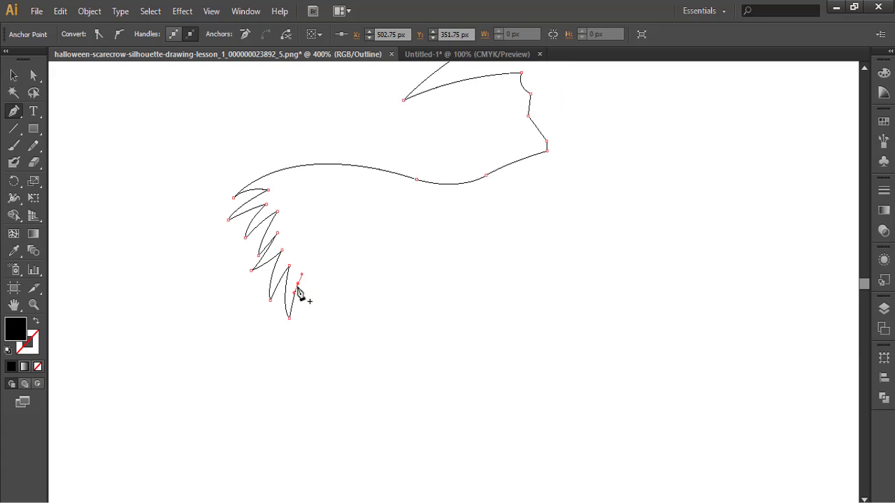
- Trace four narrow straw points along the bottom of the hand, rising toward the underside of the arm
{"action": "left_click", "coordinate": [297, 285]}
{"action": "left_click", "coordinate": [305, 318]}
{"action": "left_click", "coordinate": [311, 284]}
{"action": "left_click_drag", "start_coordinate": [336, 325], "coordinate": [329, 322]}
{"action": "left_click", "coordinate": [324, 282]}
{"action": "left_click_drag", "start_coordinate": [346, 312], "coordinate": [346, 310]}
{"action": "left_click_drag", "start_coordinate": [335, 272], "coordinate": [343, 289]}
{"action": "left_click_drag", "start_coordinate": [353, 281], "coordinate": [353, 281]}
- Trace the curved underside of the left arm from the last straw point to the armpit, with a small dip midway
{"action": "left_click_drag", "start_coordinate": [358, 247], "coordinate": [374, 232]}
{"action": "left_click", "coordinate": [358, 246]}
{"action": "left_click_drag", "start_coordinate": [414, 258], "coordinate": [359, 267]}
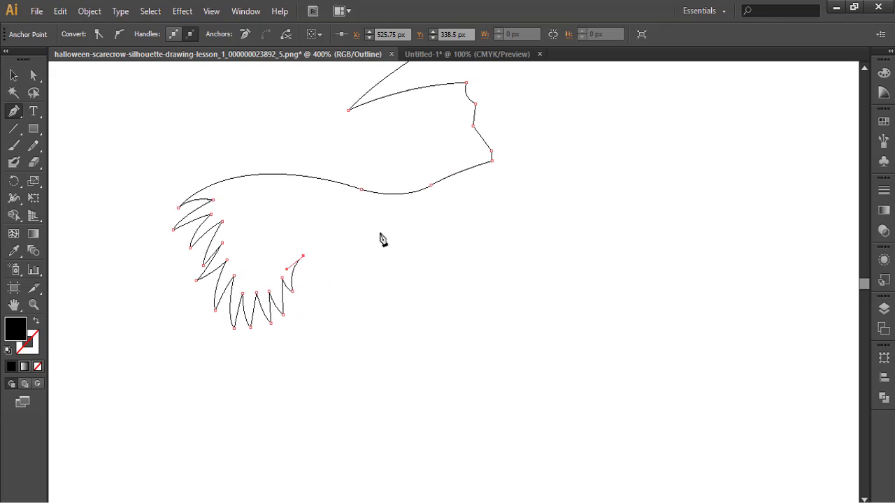
{"action": "left_click_drag", "start_coordinate": [378, 230], "coordinate": [432, 225]}
{"action": "left_click", "coordinate": [378, 231]}
{"action": "mouse_move", "coordinate": [396, 235]}
{"action": "left_mouse_down"}
{"action": "mouse_move", "coordinate": [482, 262]}
{"action": "mouse_move", "coordinate": [384, 241]}
{"action": "left_mouse_up"}
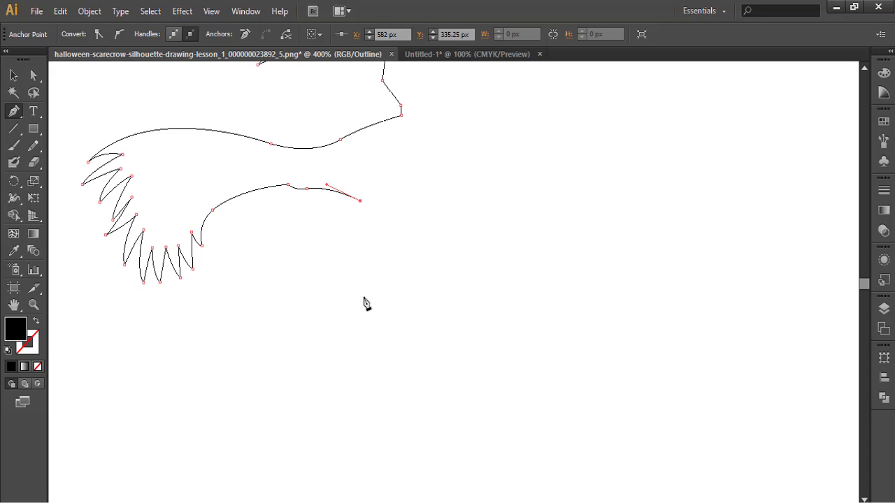
- Trace the left side of the torso down from the armpit, with a rounded bulge, a waist notch and an outward corner
{"action": "left_click_drag", "start_coordinate": [378, 292], "coordinate": [401, 320]}
{"action": "left_click", "coordinate": [378, 292]}
{"action": "left_click", "coordinate": [395, 302]}
{"action": "left_click_drag", "start_coordinate": [366, 371], "coordinate": [347, 389]}
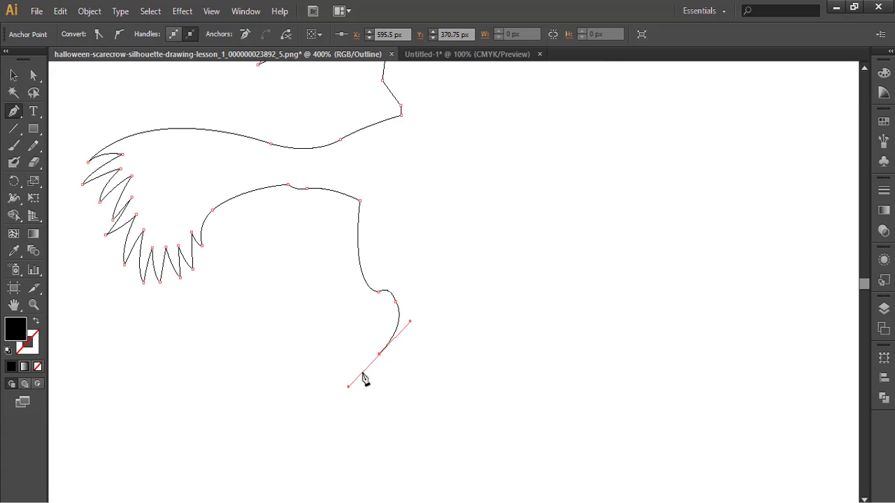
{"action": "left_click", "coordinate": [378, 354]}
{"action": "key", "text": "space"}
{"action": "left_click_drag", "start_coordinate": [403, 369], "coordinate": [378, 327]}
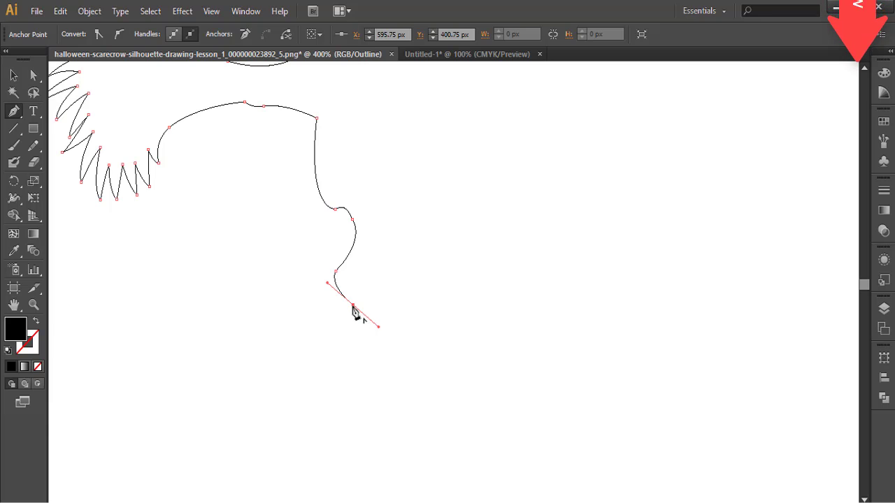
{"action": "left_click", "coordinate": [353, 306]}
- Extend the path in flowing curves down the flared left edge of the coat to its first pointed tip
{"action": "left_click_drag", "start_coordinate": [331, 365], "coordinate": [407, 314]}
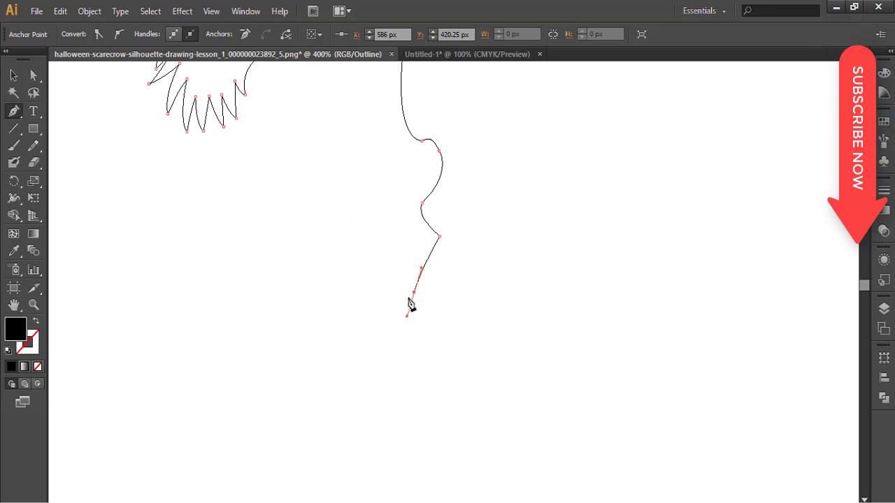
{"action": "left_click_drag", "start_coordinate": [400, 376], "coordinate": [416, 307]}
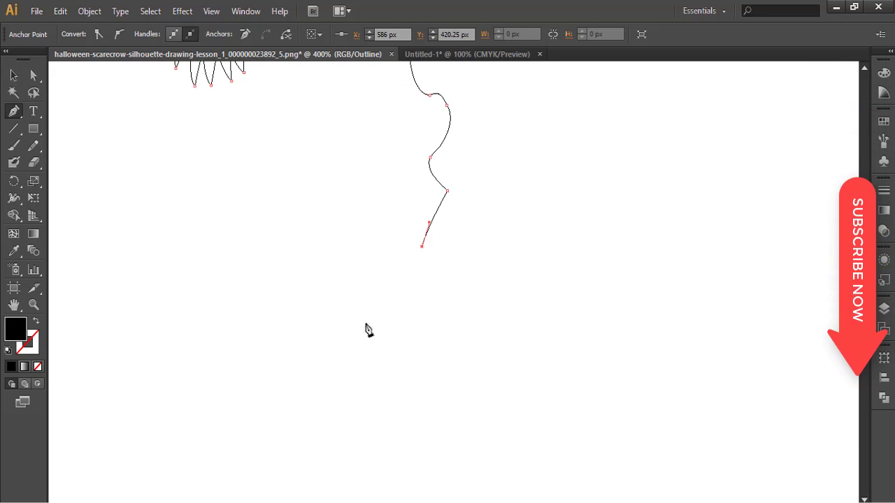
{"action": "left_click_drag", "start_coordinate": [365, 323], "coordinate": [397, 211]}
{"action": "left_click_drag", "start_coordinate": [343, 275], "coordinate": [350, 314]}
{"action": "left_click", "coordinate": [343, 274]}
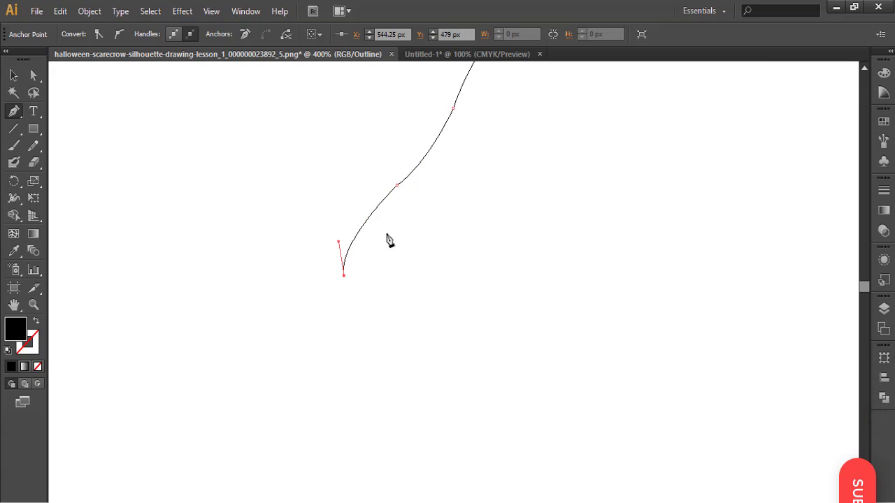
- Trace the narrow slit beside the first coat tip, going up to its top and back down to a small notch
{"action": "left_click_drag", "start_coordinate": [390, 223], "coordinate": [405, 220]}
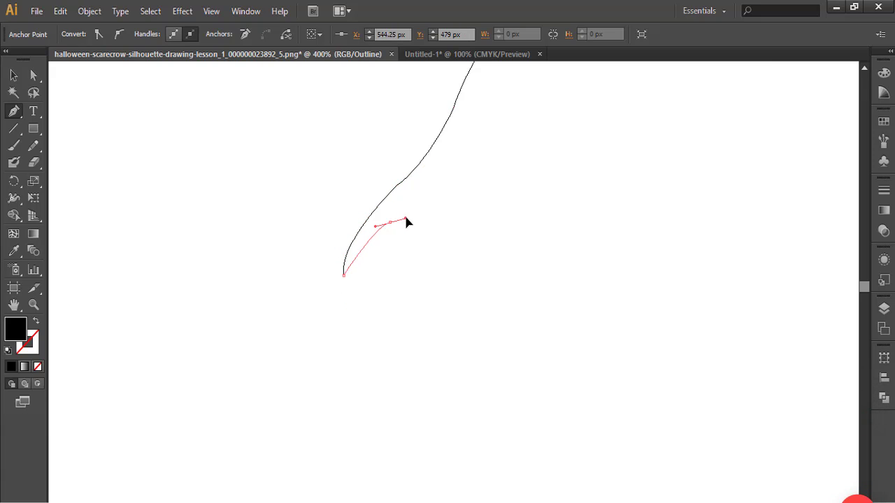
{"action": "left_click", "coordinate": [390, 222]}
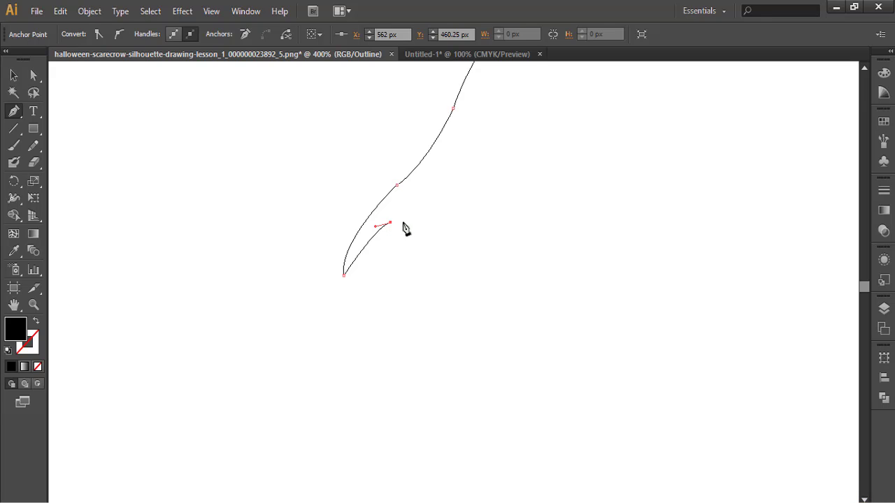
{"action": "left_click_drag", "start_coordinate": [408, 217], "coordinate": [408, 218]}
{"action": "left_click", "coordinate": [403, 222]}
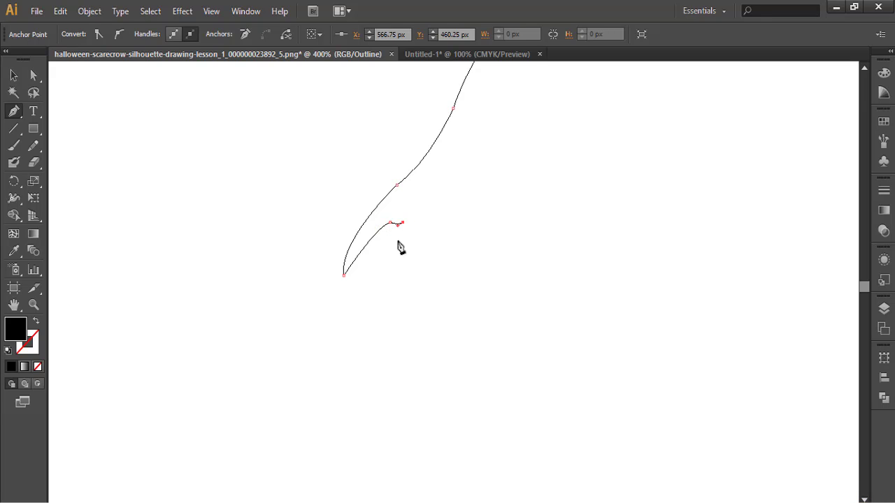
{"action": "left_click_drag", "start_coordinate": [366, 271], "coordinate": [368, 295]}
{"action": "left_click", "coordinate": [366, 270]}
{"action": "left_click", "coordinate": [364, 289]}
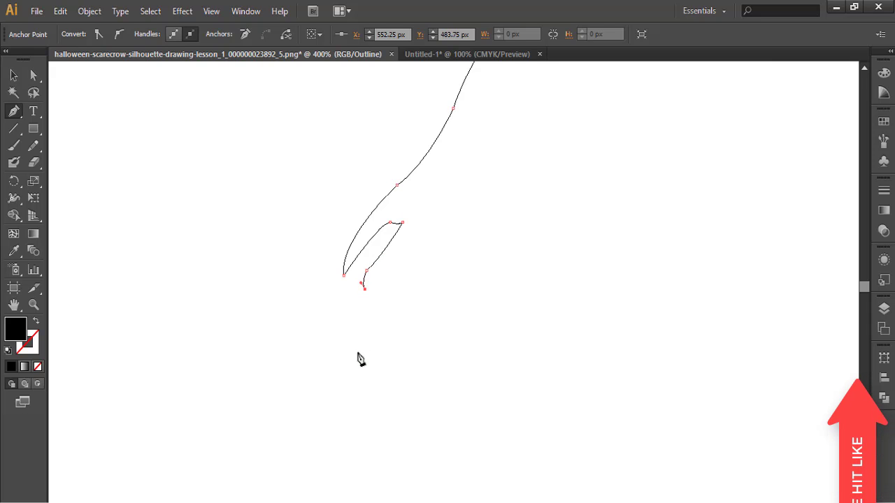
- Draw the second long pointed tatter of the coat hem, its right edge rising into a rounded peak
{"action": "left_click_drag", "start_coordinate": [356, 360], "coordinate": [370, 395]}
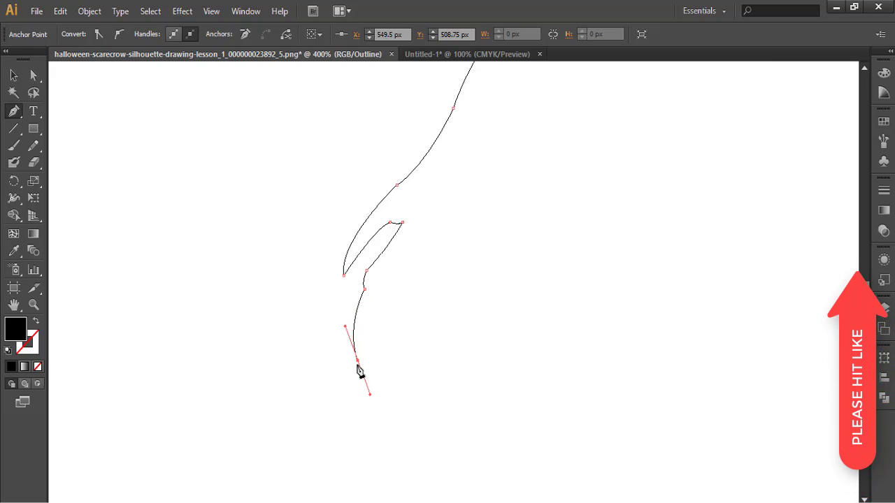
{"action": "left_click", "coordinate": [357, 361]}
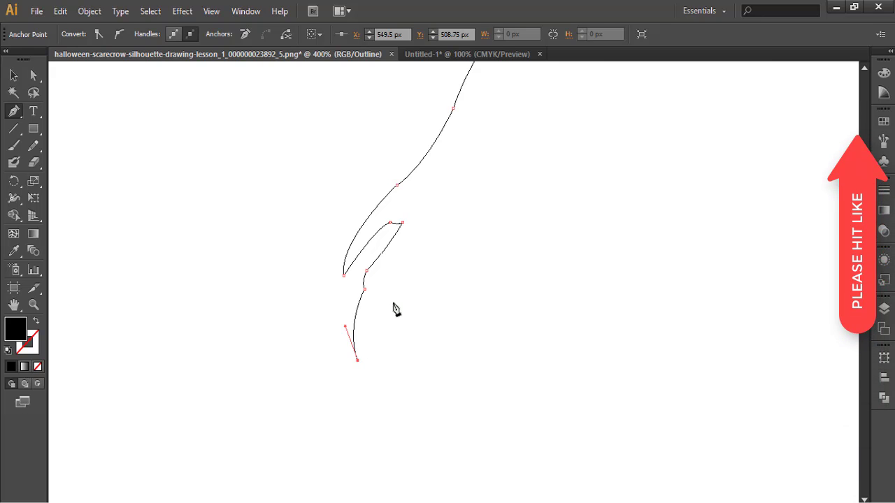
{"action": "left_click_drag", "start_coordinate": [389, 304], "coordinate": [420, 273]}
{"action": "left_click", "coordinate": [389, 304]}
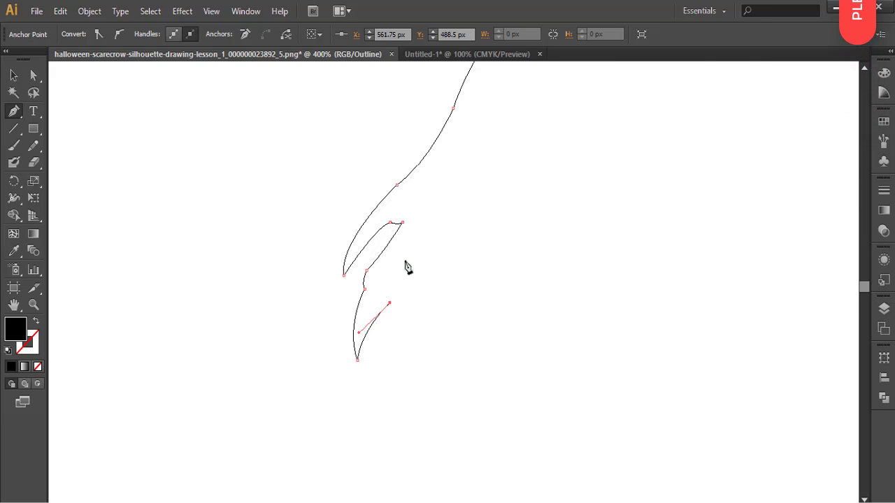
{"action": "left_click_drag", "start_coordinate": [403, 262], "coordinate": [409, 313]}
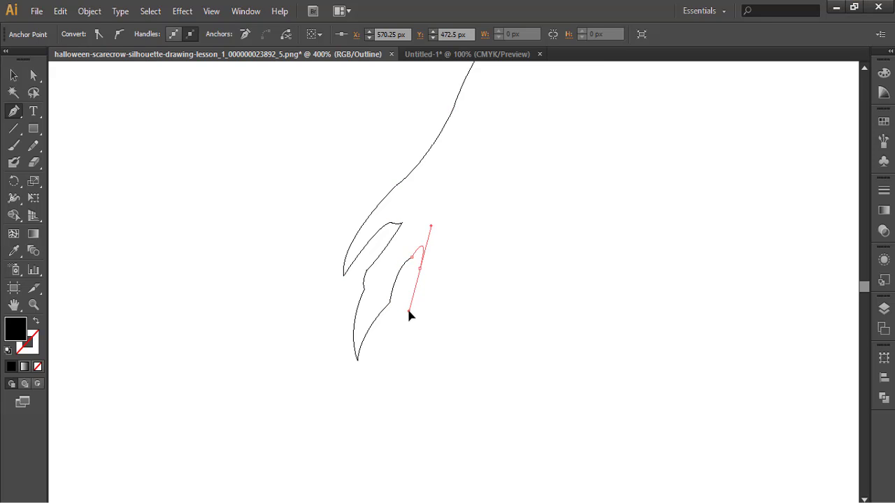
{"action": "left_click", "coordinate": [420, 268]}
- Trace a shorter third tatter, a rounded gap and the outer edge of the next tatter down the ragged hem
{"action": "left_click_drag", "start_coordinate": [431, 266], "coordinate": [436, 266]}
{"action": "left_click", "coordinate": [428, 270]}
{"action": "mouse_move", "coordinate": [429, 309]}
{"action": "left_mouse_down"}
{"action": "mouse_move", "coordinate": [438, 328]}
{"action": "mouse_move", "coordinate": [457, 308]}
{"action": "mouse_move", "coordinate": [393, 283]}
{"action": "mouse_move", "coordinate": [417, 302]}
{"action": "left_mouse_up"}
{"action": "left_click", "coordinate": [450, 281]}
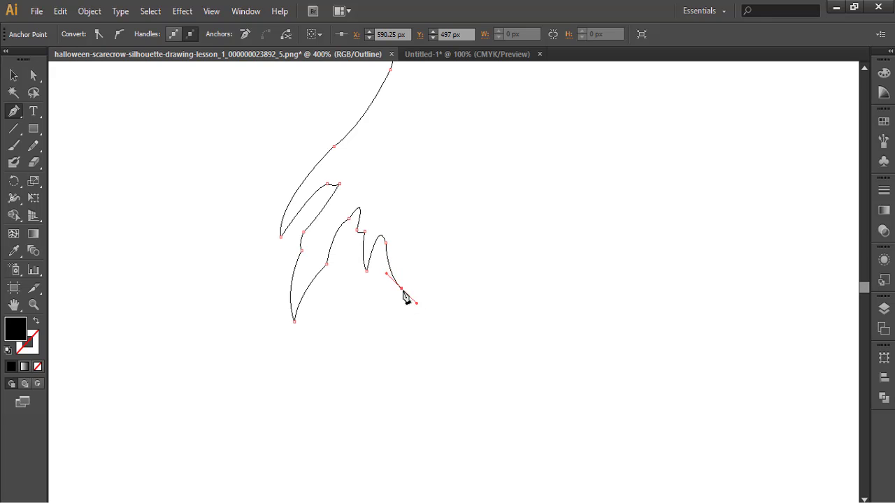
{"action": "left_click_drag", "start_coordinate": [410, 343], "coordinate": [408, 307]}
{"action": "left_click", "coordinate": [391, 269]}
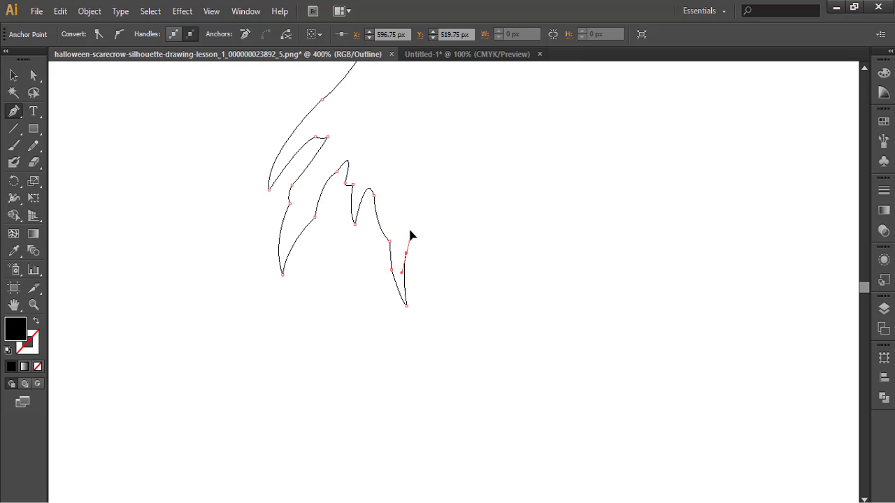
- Trace two rounded gaps with a pointed tatter between them, ending at the left side of the support pole
{"action": "left_click_drag", "start_coordinate": [405, 253], "coordinate": [416, 266]}
{"action": "mouse_move", "coordinate": [413, 302]}
{"action": "left_mouse_down"}
{"action": "mouse_move", "coordinate": [415, 310]}
{"action": "mouse_move", "coordinate": [413, 293]}
{"action": "mouse_move", "coordinate": [415, 305]}
{"action": "left_mouse_up"}
{"action": "left_click_drag", "start_coordinate": [487, 304], "coordinate": [474, 269]}
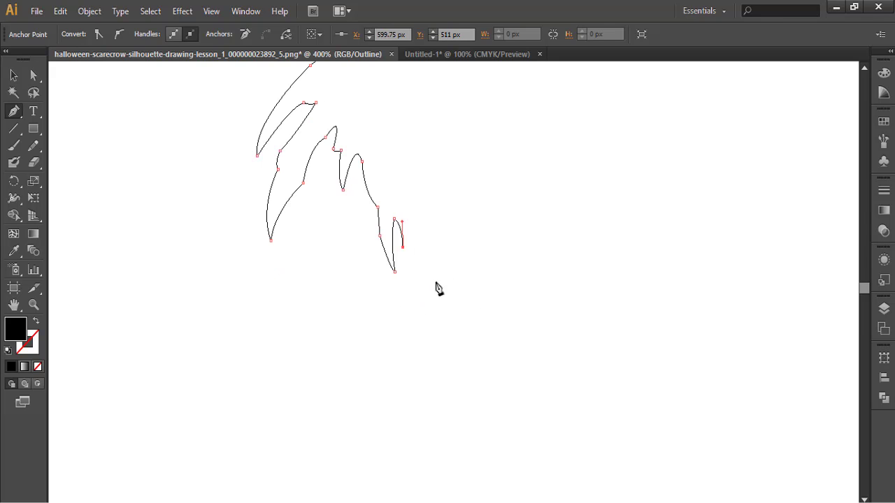
{"action": "left_click_drag", "start_coordinate": [429, 289], "coordinate": [448, 303]}
{"action": "left_click", "coordinate": [429, 289]}
{"action": "left_click_drag", "start_coordinate": [415, 231], "coordinate": [431, 259]}
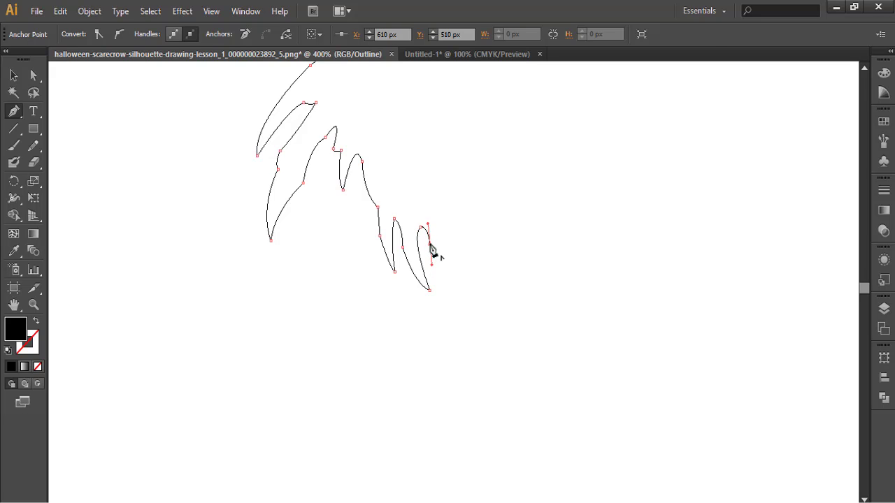
{"action": "left_click", "coordinate": [430, 244]}
- Outline the narrow rectangular pole below the hem with straight segments down, across its base and back up
{"action": "left_click", "coordinate": [433, 337]}
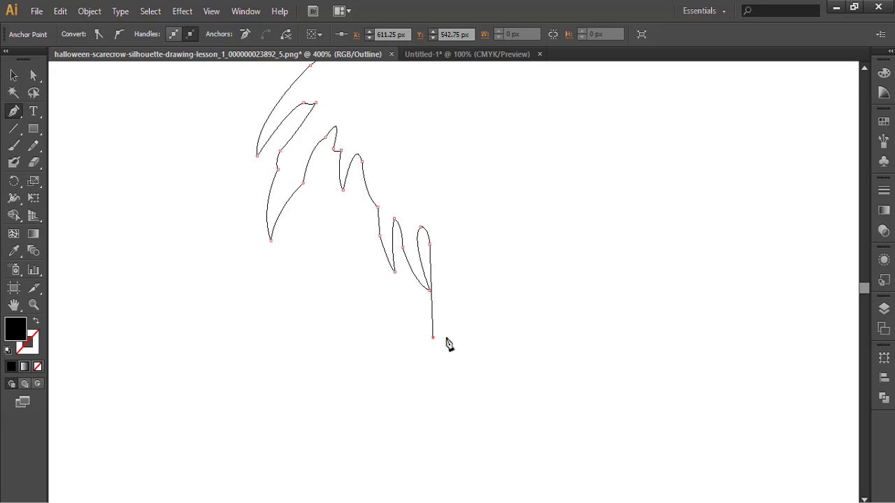
{"action": "left_click", "coordinate": [448, 338]}
{"action": "left_click", "coordinate": [446, 296]}
- Continue the hem from the pole's right side with a rounded peak, a short pointed tatter and its rising edge
{"action": "left_click_drag", "start_coordinate": [455, 238], "coordinate": [444, 210]}
{"action": "left_click", "coordinate": [454, 238]}
{"action": "left_click_drag", "start_coordinate": [476, 235], "coordinate": [474, 260]}
{"action": "left_click", "coordinate": [465, 288]}
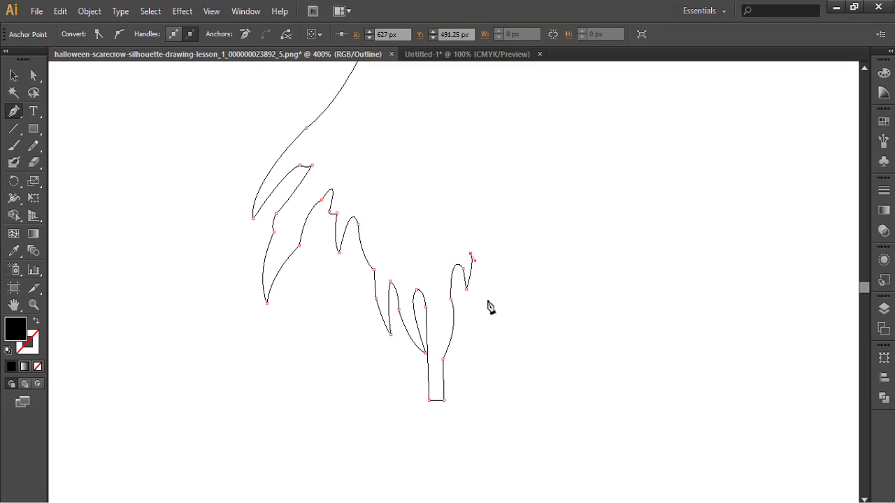
{"action": "left_click_drag", "start_coordinate": [496, 343], "coordinate": [504, 241]}
{"action": "key", "text": "ctrl+z"}
{"action": "key", "text": "ctrl+z"}
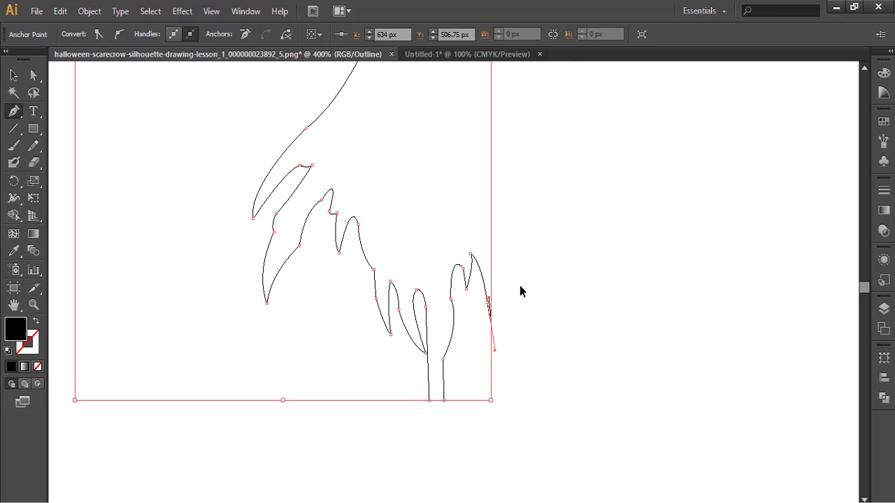
- Trace the next long pointed tatter right of the pole, the small notched peak above it and the following tatter's descending edge
{"action": "mouse_move", "coordinate": [499, 248]}
{"action": "left_mouse_down"}
{"action": "mouse_move", "coordinate": [499, 230]}
{"action": "mouse_move", "coordinate": [504, 236]}
{"action": "left_mouse_up"}
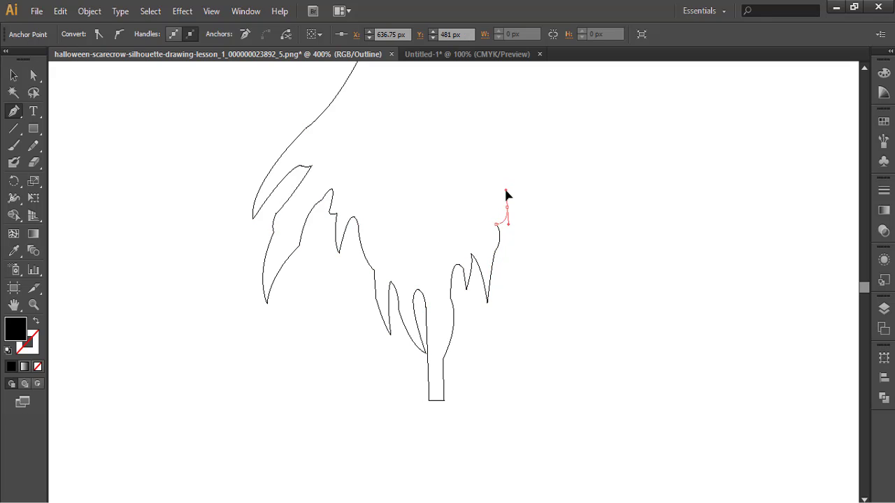
{"action": "left_click_drag", "start_coordinate": [507, 196], "coordinate": [510, 214]}
{"action": "left_click_drag", "start_coordinate": [520, 253], "coordinate": [518, 286]}
{"action": "left_click", "coordinate": [519, 254]}
{"action": "left_click_drag", "start_coordinate": [547, 241], "coordinate": [567, 306]}
{"action": "key", "text": "ctrl"}
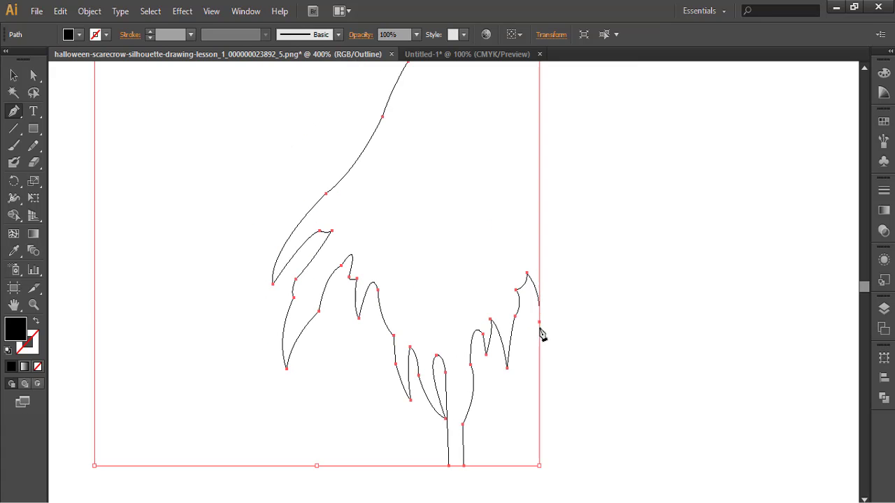
{"action": "left_click_drag", "start_coordinate": [547, 273], "coordinate": [547, 242]}
{"action": "key", "text": "z"}
{"action": "key", "text": "ctrl+z"}
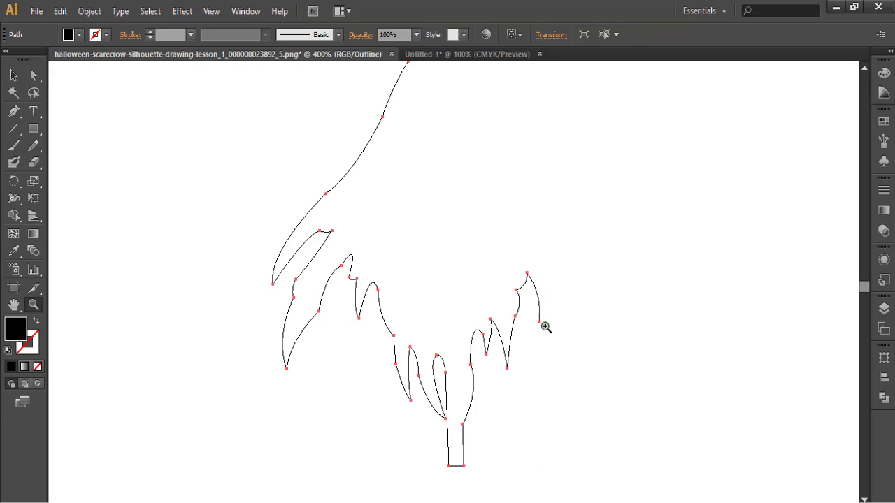
{"action": "key", "text": "p"}
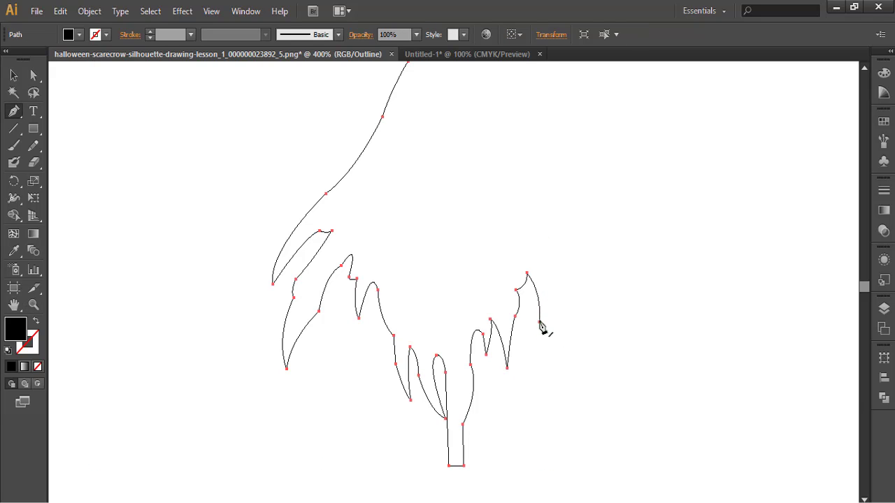
- Resume the path at its open end and trace a rounded gap and the long pointed tatter on the hem's right side
{"action": "left_click_drag", "start_coordinate": [540, 323], "coordinate": [602, 320]}
{"action": "left_click_drag", "start_coordinate": [614, 365], "coordinate": [614, 387]}
{"action": "scroll", "coordinate": [593, 302], "scroll_direction": "up", "scroll_amount": 2}
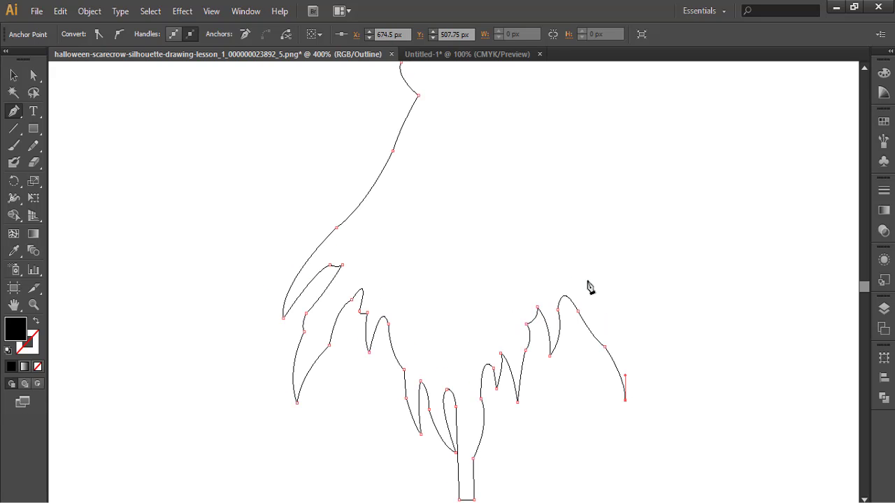
{"action": "left_click_drag", "start_coordinate": [587, 282], "coordinate": [535, 218]}
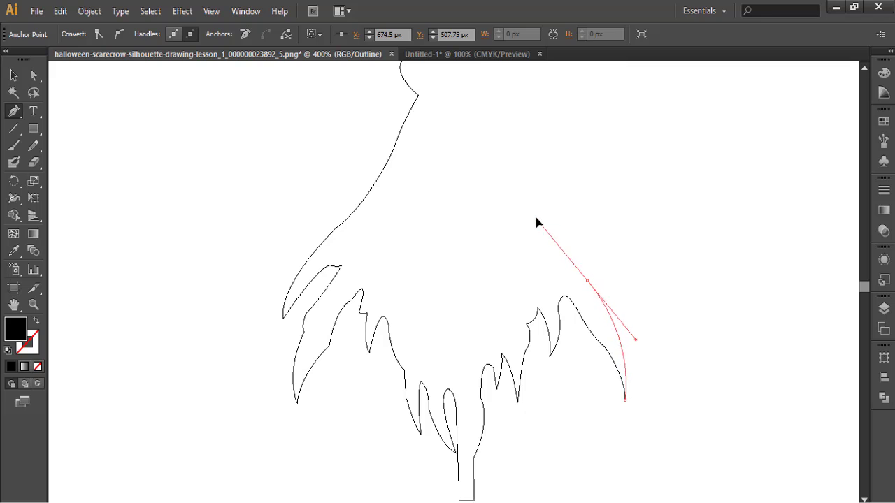
{"action": "left_click", "coordinate": [587, 282]}
- Draw the outermost pointed tatter on the hem's right side with its curved outer edge
{"action": "left_click_drag", "start_coordinate": [610, 284], "coordinate": [642, 406]}
{"action": "left_click", "coordinate": [617, 288]}
{"action": "key", "text": "ctrl+z"}
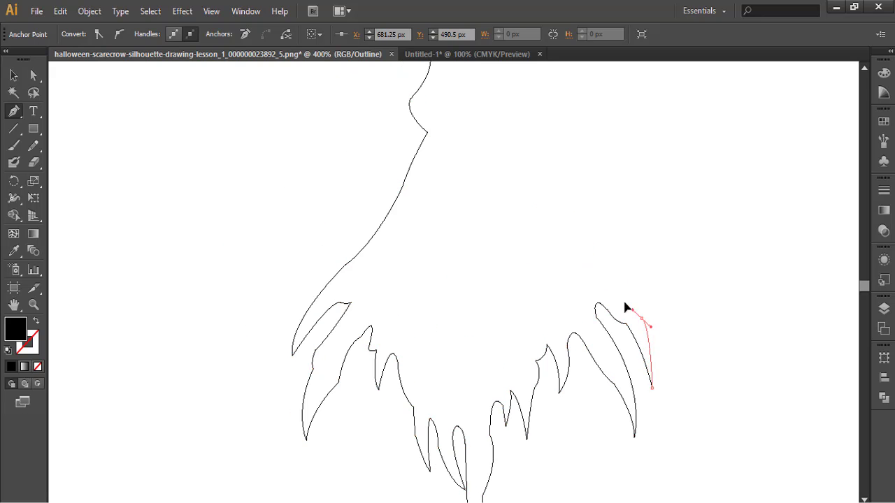
{"action": "left_click_drag", "start_coordinate": [625, 302], "coordinate": [619, 297]}
{"action": "left_click", "coordinate": [641, 319]}
- Trace the coat's right side curving up from the outermost tatter to the sharp corner at the waist
{"action": "left_click", "coordinate": [617, 283]}
{"action": "left_click_drag", "start_coordinate": [582, 251], "coordinate": [562, 240]}
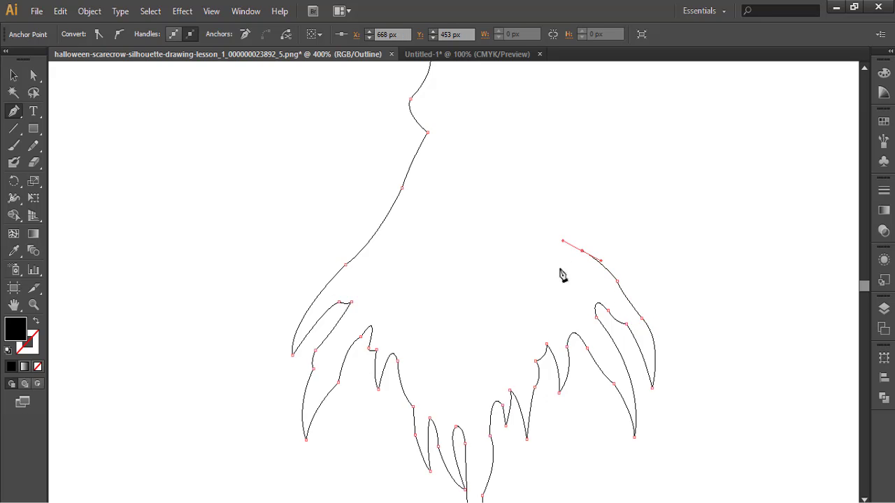
{"action": "left_click_drag", "start_coordinate": [578, 286], "coordinate": [539, 412]}
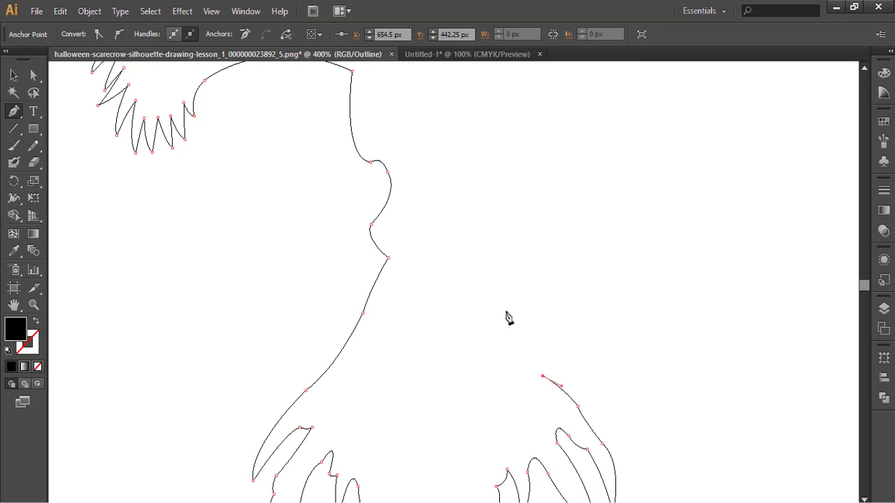
{"action": "left_click_drag", "start_coordinate": [505, 311], "coordinate": [497, 285]}
{"action": "left_click_drag", "start_coordinate": [476, 321], "coordinate": [595, 401]}
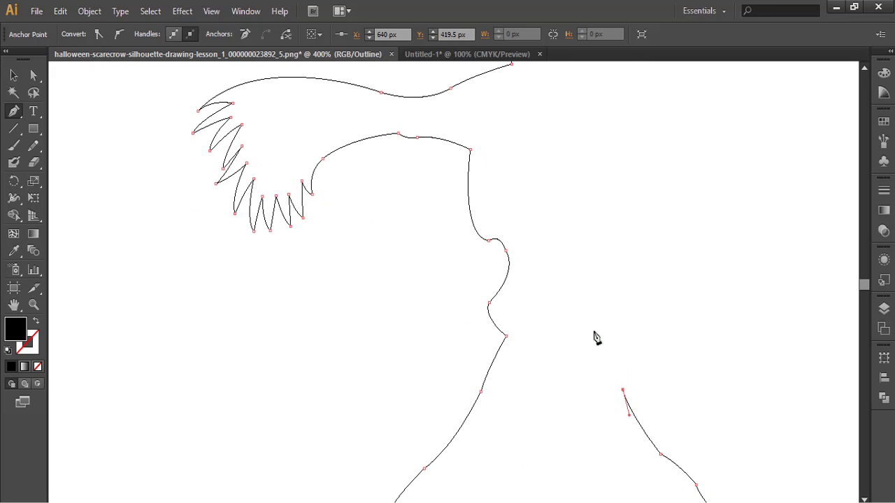
{"action": "left_click_drag", "start_coordinate": [594, 331], "coordinate": [586, 326]}
- Trace the curved folds at the right side of the waist and a straight torso edge up to the armpit
{"action": "left_click_drag", "start_coordinate": [601, 286], "coordinate": [569, 402]}
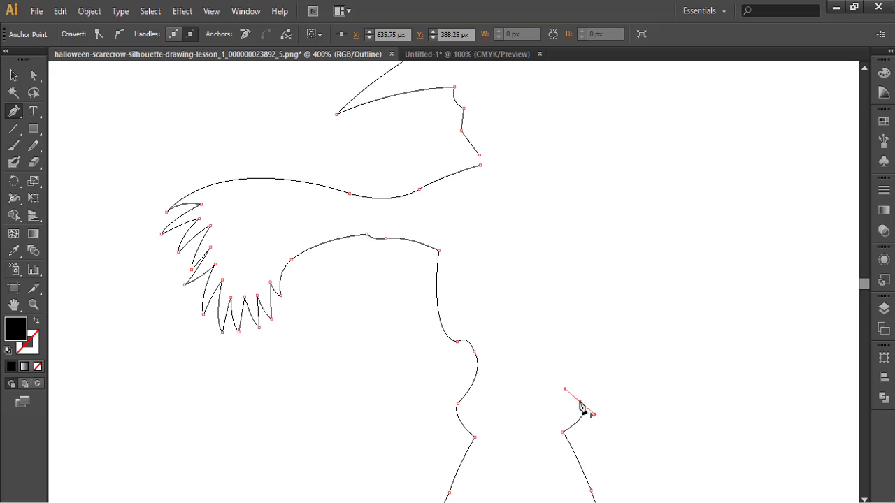
{"action": "left_click", "coordinate": [580, 403]}
{"action": "left_click_drag", "start_coordinate": [565, 347], "coordinate": [589, 349]}
{"action": "left_click", "coordinate": [565, 346]}
{"action": "left_click_drag", "start_coordinate": [593, 295], "coordinate": [593, 296]}
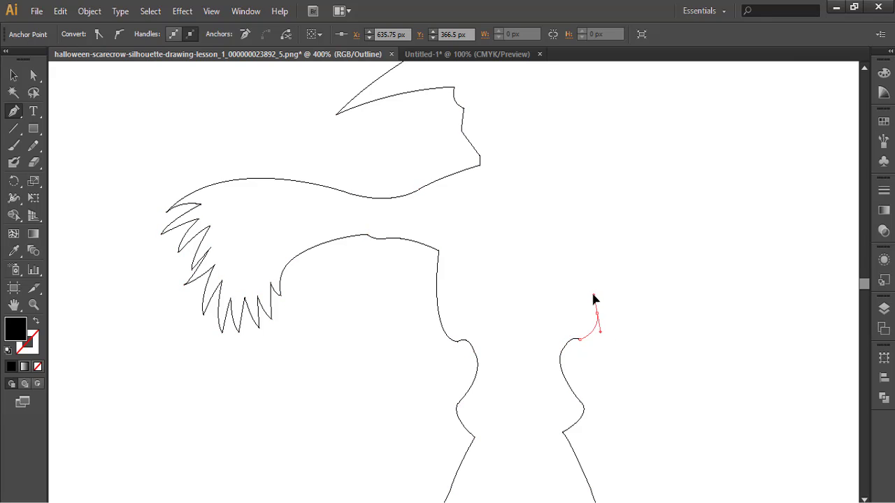
{"action": "left_click", "coordinate": [599, 249]}
{"action": "scroll", "coordinate": [612, 380], "scroll_direction": "up", "scroll_amount": 4}
{"action": "scroll", "coordinate": [612, 380], "scroll_direction": "right", "scroll_amount": 1}
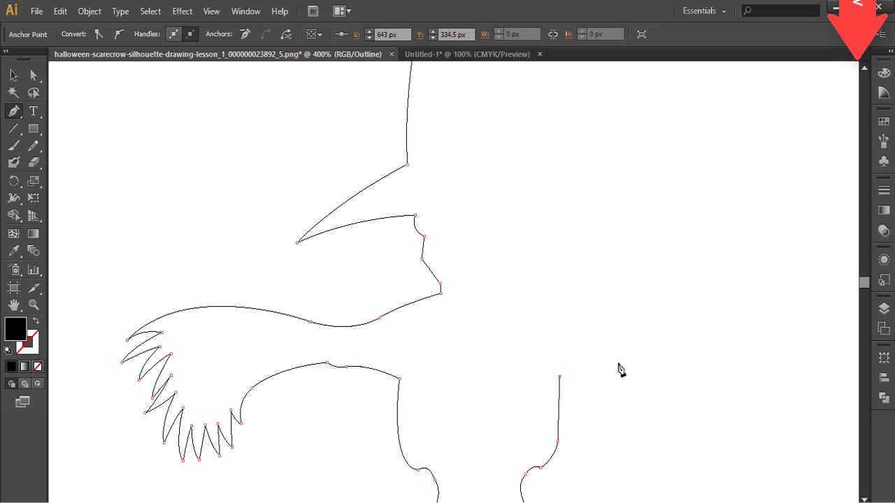
- Trace the underside of the right sleeve with its small fold notch, curving down to the wrist
{"action": "left_click_drag", "start_coordinate": [617, 363], "coordinate": [633, 369]}
{"action": "left_click", "coordinate": [630, 359]}
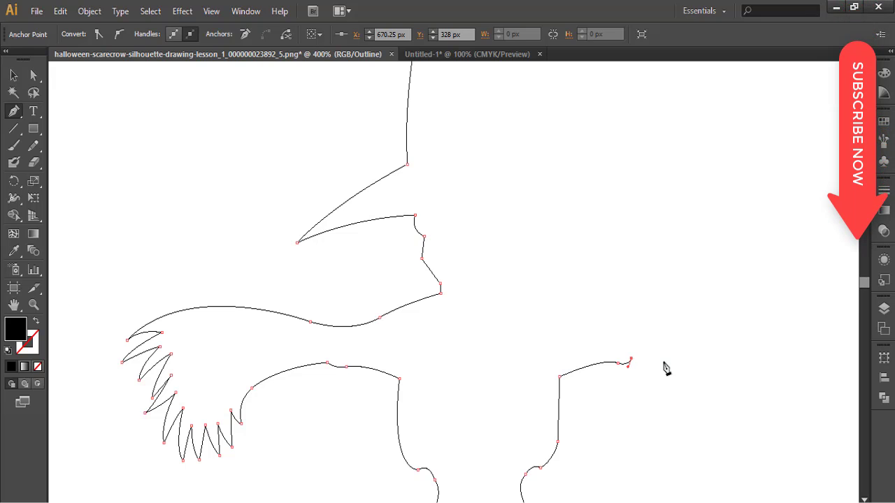
{"action": "left_click_drag", "start_coordinate": [664, 365], "coordinate": [696, 369]}
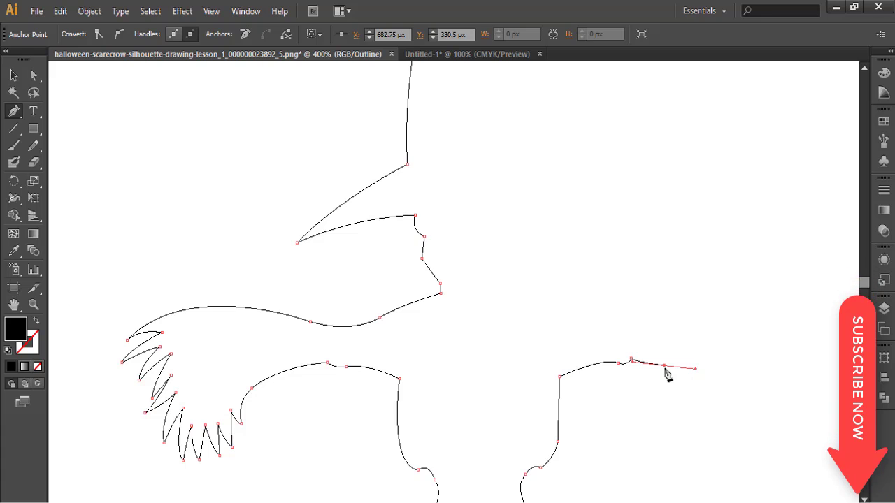
{"action": "left_click", "coordinate": [664, 366]}
{"action": "left_click_drag", "start_coordinate": [689, 445], "coordinate": [569, 294]}
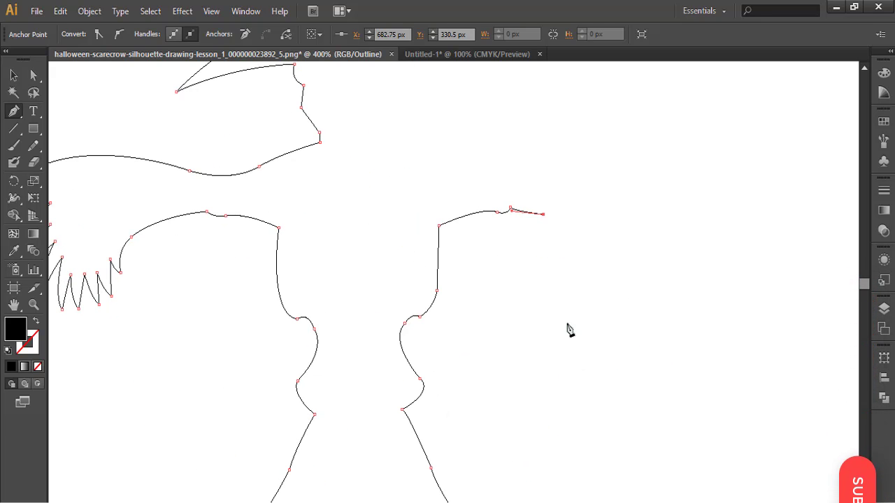
{"action": "left_click_drag", "start_coordinate": [597, 267], "coordinate": [589, 313]}
{"action": "left_click", "coordinate": [598, 266]}
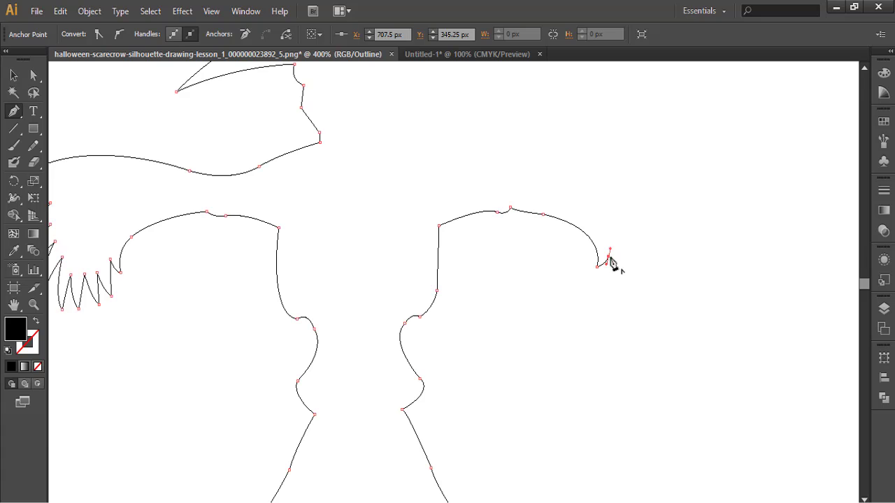
- Draw the first four downward-pointing straw tips of the right hand
{"action": "left_click_drag", "start_coordinate": [608, 257], "coordinate": [631, 249]}
{"action": "left_click", "coordinate": [621, 268]}
{"action": "left_click", "coordinate": [618, 302]}
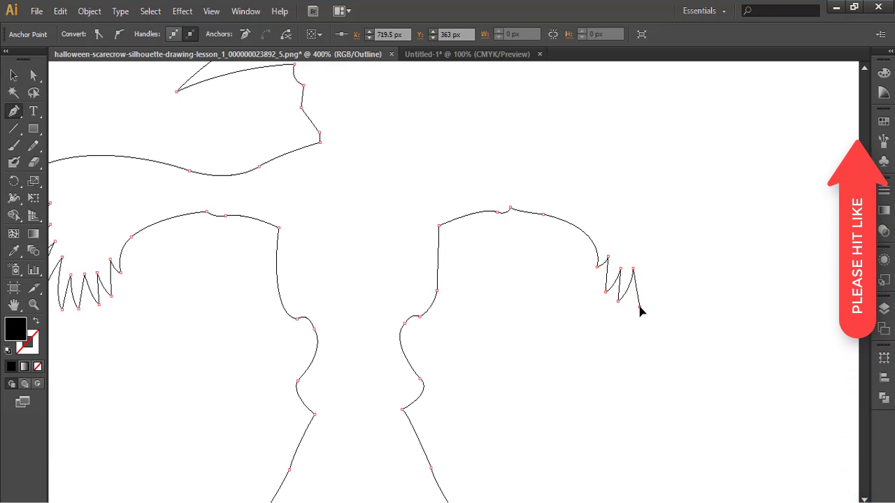
{"action": "left_click_drag", "start_coordinate": [640, 306], "coordinate": [647, 269]}
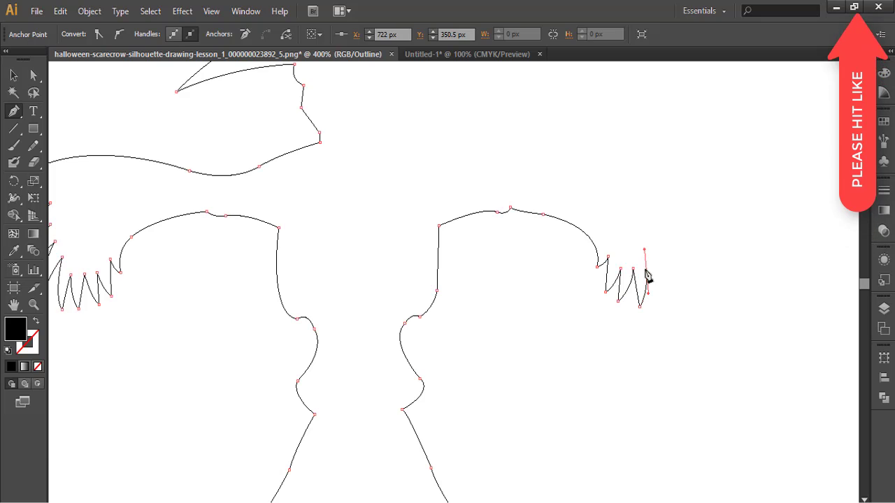
{"action": "left_click", "coordinate": [646, 272]}
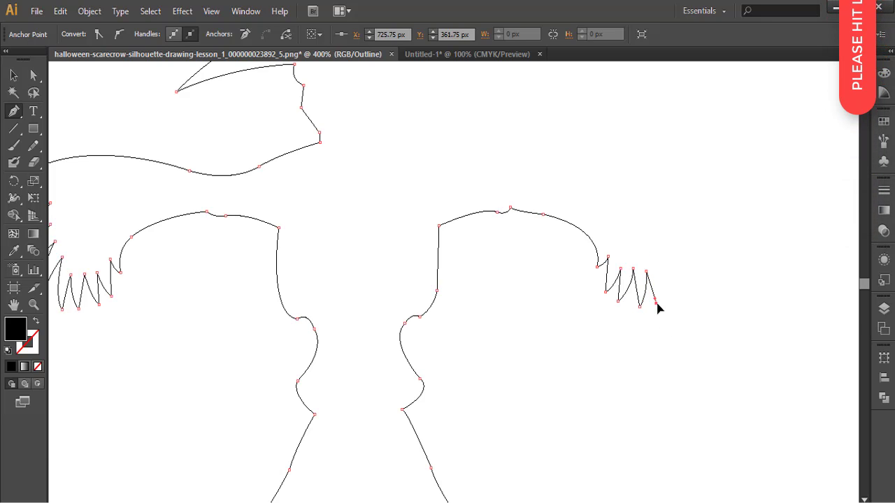
{"action": "left_click_drag", "start_coordinate": [656, 304], "coordinate": [665, 269]}
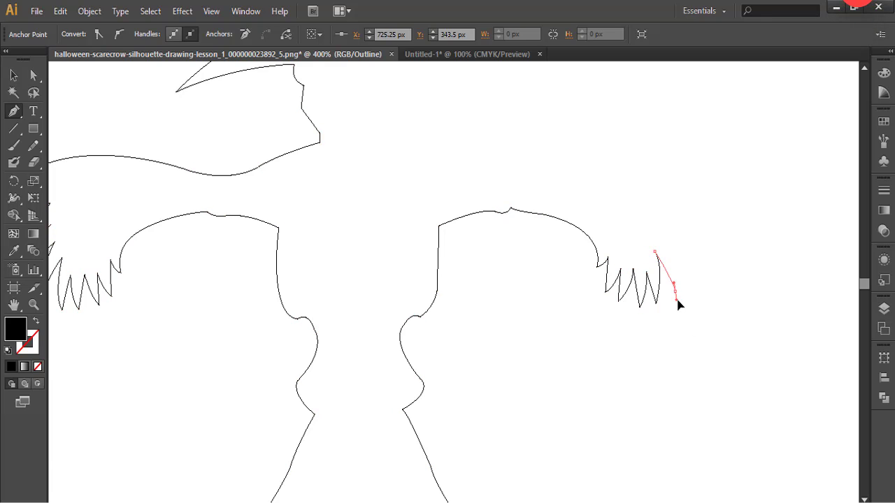
- Add two longer straw tips angling outward around the right hand
{"action": "left_click", "coordinate": [675, 293]}
{"action": "left_click_drag", "start_coordinate": [660, 238], "coordinate": [639, 214]}
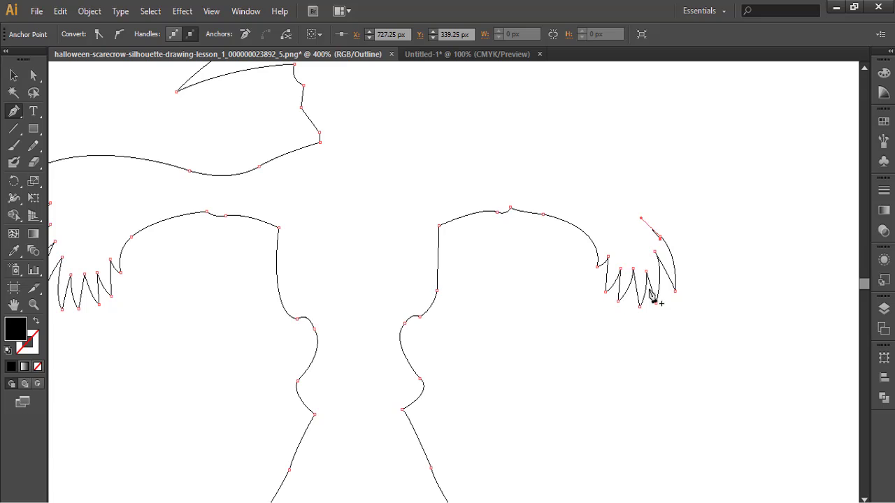
{"action": "left_click", "coordinate": [660, 237]}
{"action": "left_click_drag", "start_coordinate": [605, 244], "coordinate": [544, 381]}
{"action": "left_click", "coordinate": [631, 395]}
{"action": "left_click", "coordinate": [606, 356]}
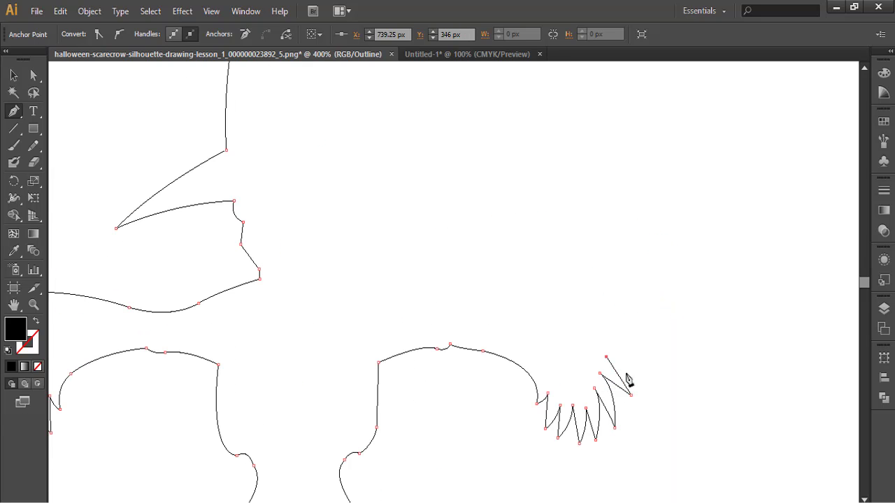
- Draw two more slanted straw spikes further up the outer side of the right hand
{"action": "left_click", "coordinate": [625, 378]}
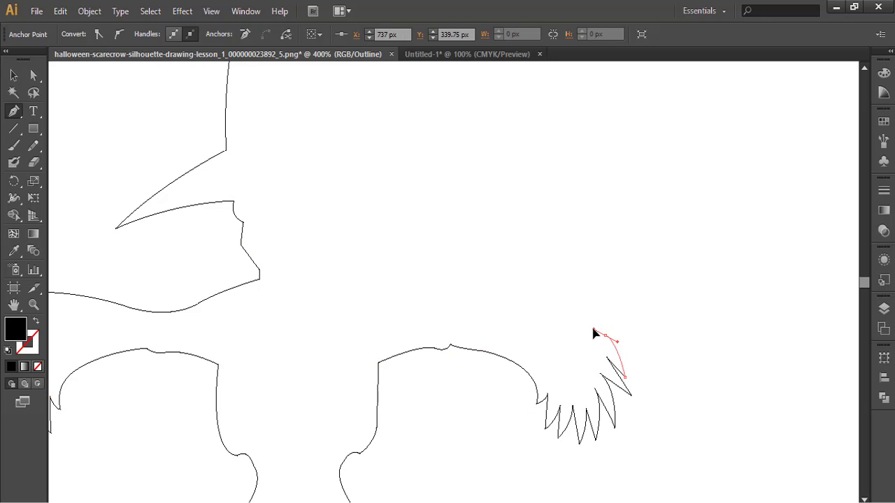
{"action": "left_click_drag", "start_coordinate": [605, 336], "coordinate": [616, 342]}
{"action": "left_click", "coordinate": [639, 361]}
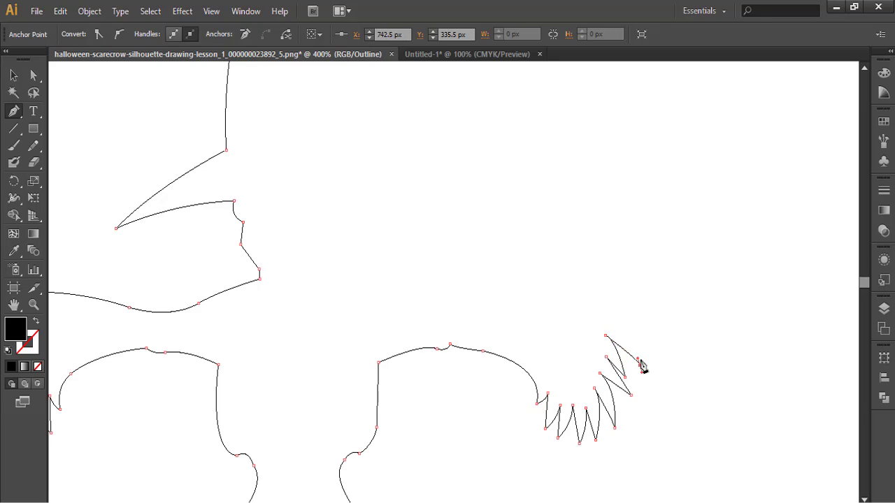
{"action": "left_click_drag", "start_coordinate": [618, 328], "coordinate": [606, 319]}
- Finish the right hand's straw with a corner-pointed outer spike and the uppermost straw tip
{"action": "left_click_drag", "start_coordinate": [661, 355], "coordinate": [663, 356]}
{"action": "left_click", "coordinate": [657, 349]}
{"action": "key", "text": "ctrl"}
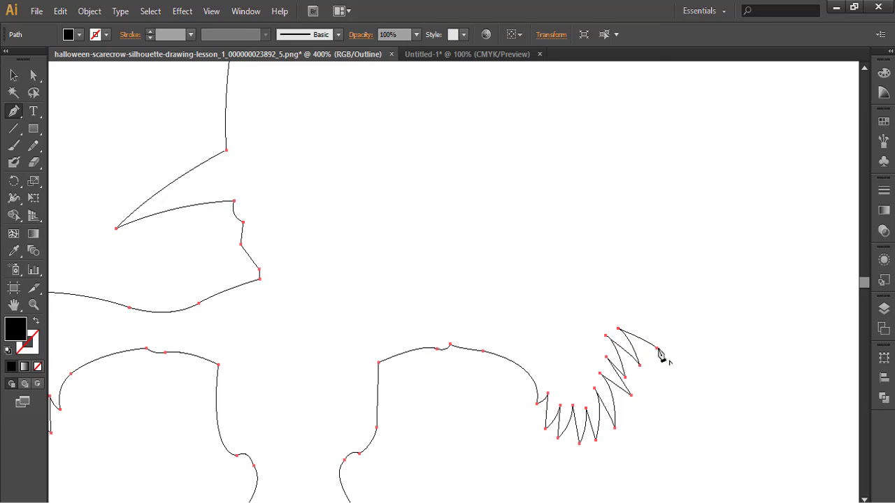
{"action": "left_click", "coordinate": [657, 349]}
{"action": "left_click_drag", "start_coordinate": [614, 313], "coordinate": [580, 302]}
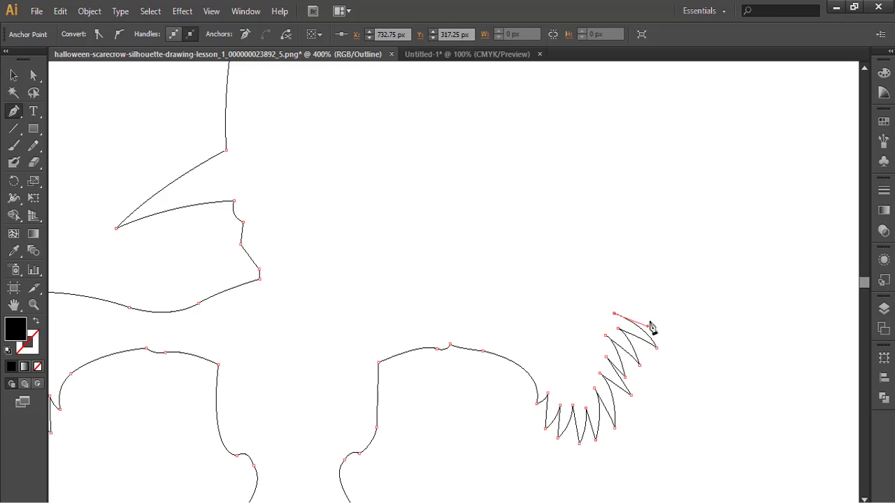
{"action": "left_click_drag", "start_coordinate": [650, 322], "coordinate": [662, 328]}
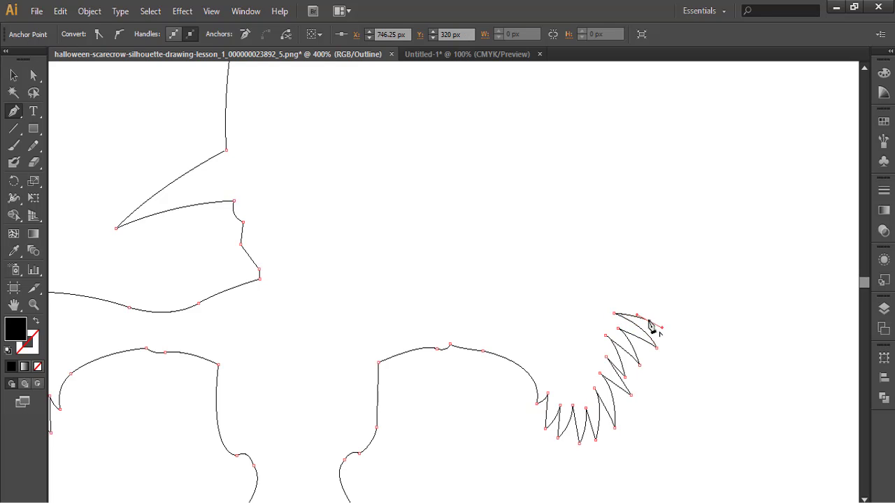
- Trace the upper edge of the right arm from the top straw tip through the sleeve dip to the shoulder
{"action": "left_click_drag", "start_coordinate": [581, 291], "coordinate": [527, 289]}
{"action": "left_click", "coordinate": [580, 291]}
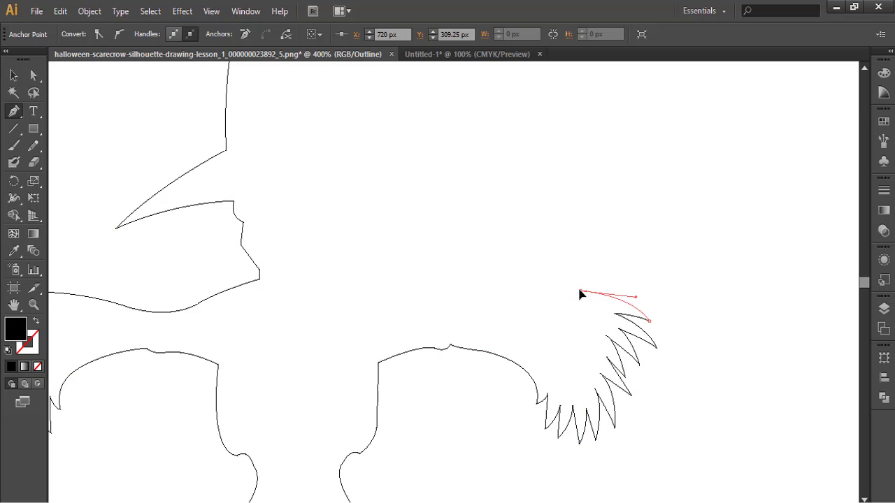
{"action": "left_click_drag", "start_coordinate": [467, 305], "coordinate": [351, 278]}
{"action": "left_click", "coordinate": [467, 305]}
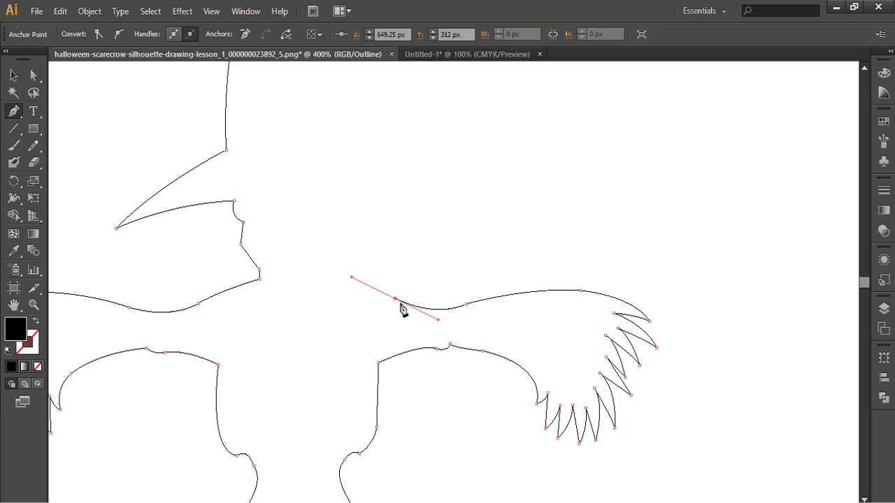
{"action": "left_click_drag", "start_coordinate": [402, 311], "coordinate": [539, 392]}
{"action": "left_click", "coordinate": [535, 378]}
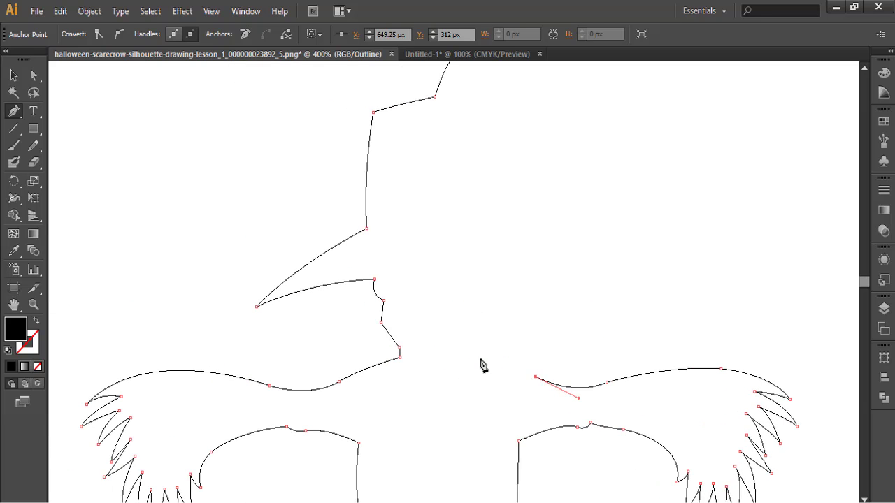
- Trace the right side of the neck, jaw and head up to the underside of the hat brim
{"action": "mouse_move", "coordinate": [479, 354]}
{"action": "left_mouse_down"}
{"action": "mouse_move", "coordinate": [467, 355]}
{"action": "mouse_move", "coordinate": [483, 345]}
{"action": "left_mouse_up"}
{"action": "left_click", "coordinate": [503, 318]}
{"action": "left_click", "coordinate": [504, 288]}
{"action": "left_click", "coordinate": [509, 280]}
{"action": "scroll", "coordinate": [503, 308], "scroll_direction": "up", "scroll_amount": 2}
{"action": "left_click_drag", "start_coordinate": [507, 300], "coordinate": [493, 289]}
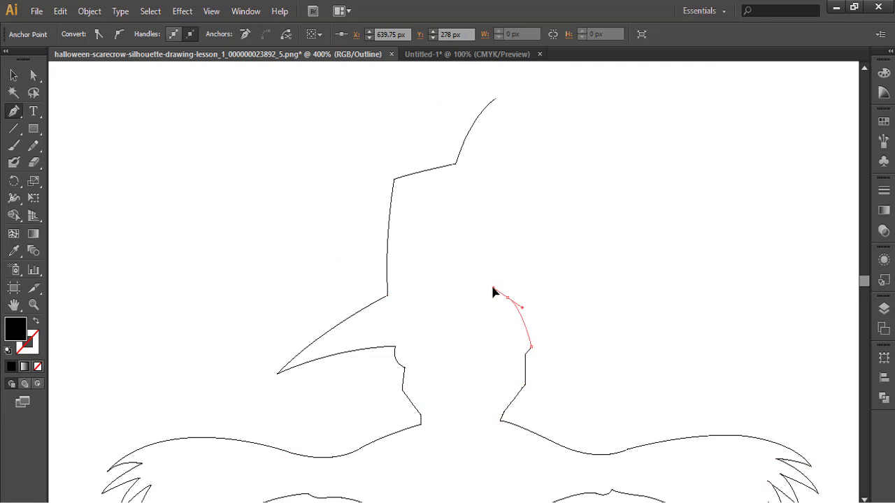
- Draw the pointed right hat brim with a straight lower edge and a curved upper edge back to the crown
{"action": "left_click", "coordinate": [612, 255]}
{"action": "left_click_drag", "start_coordinate": [486, 265], "coordinate": [412, 286]}
{"action": "left_click", "coordinate": [486, 266]}
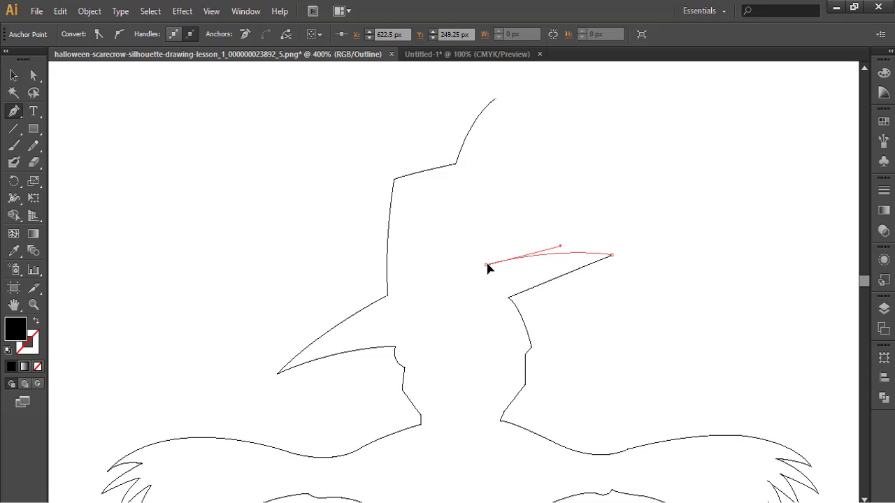
- Trace the right side of the hat's bent crown up to its tip, close the silhouette path and deselect it
{"action": "left_click_drag", "start_coordinate": [470, 291], "coordinate": [505, 369]}
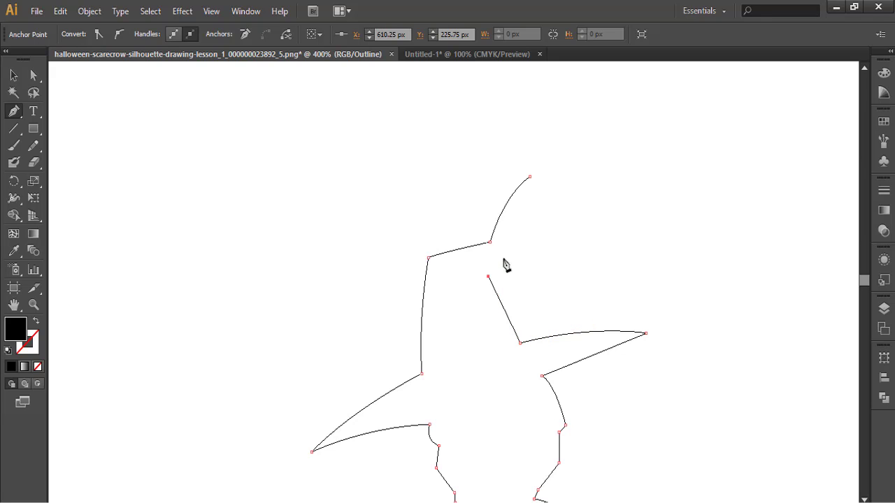
{"action": "left_click", "coordinate": [530, 178]}
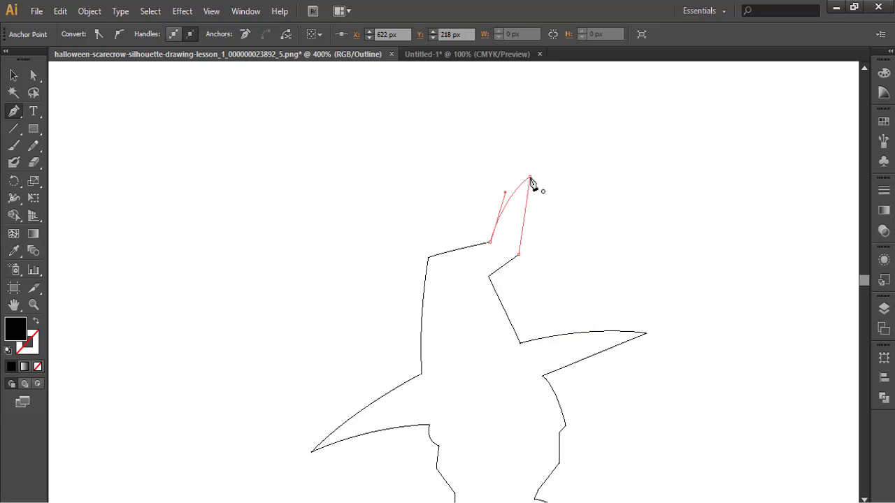
{"action": "left_click_drag", "start_coordinate": [535, 162], "coordinate": [533, 165]}
{"action": "left_click", "coordinate": [625, 228], "text": "ctrl"}
- Draw the left eye on the face as a small closed triangle with a notched inner edge
{"action": "left_click_drag", "start_coordinate": [382, 401], "coordinate": [311, 208]}
{"action": "left_click_drag", "start_coordinate": [321, 361], "coordinate": [298, 181]}
{"action": "left_click_drag", "start_coordinate": [331, 325], "coordinate": [339, 223]}
{"action": "left_click_drag", "start_coordinate": [330, 396], "coordinate": [344, 262]}
{"action": "left_click_drag", "start_coordinate": [370, 216], "coordinate": [373, 461]}
{"action": "left_click_drag", "start_coordinate": [400, 348], "coordinate": [388, 439]}
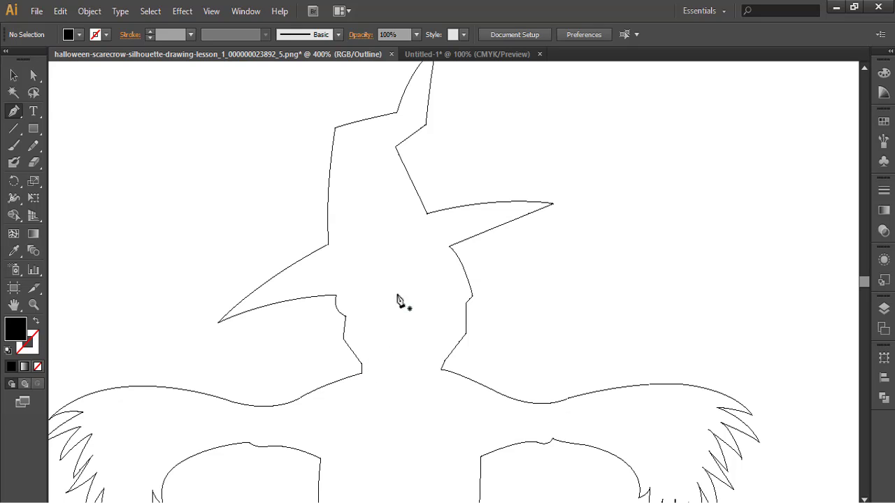
{"action": "left_click", "coordinate": [363, 303]}
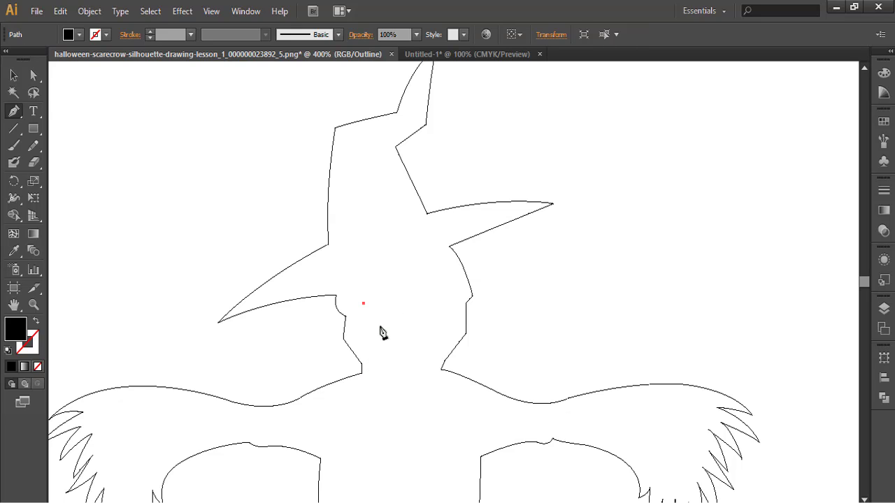
{"action": "left_click", "coordinate": [376, 321]}
{"action": "left_click", "coordinate": [357, 322]}
{"action": "left_click", "coordinate": [366, 314]}
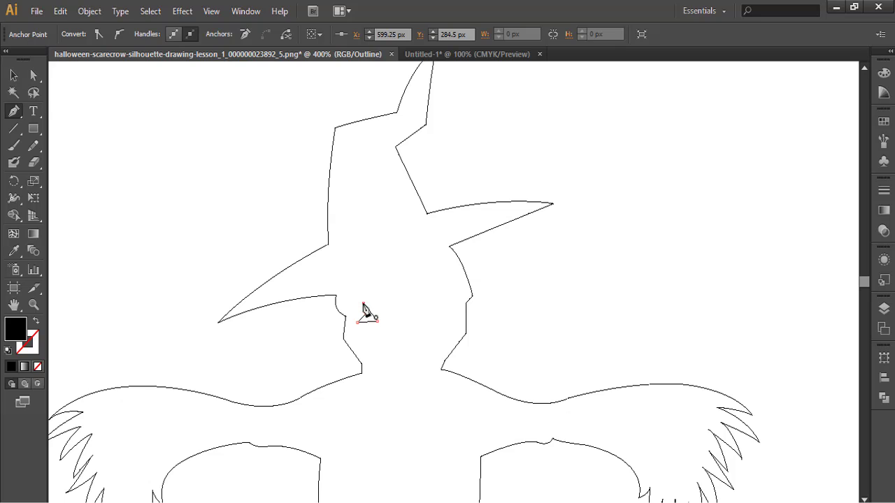
{"action": "left_click", "coordinate": [362, 304]}
{"action": "left_click", "coordinate": [520, 285], "text": "ctrl"}
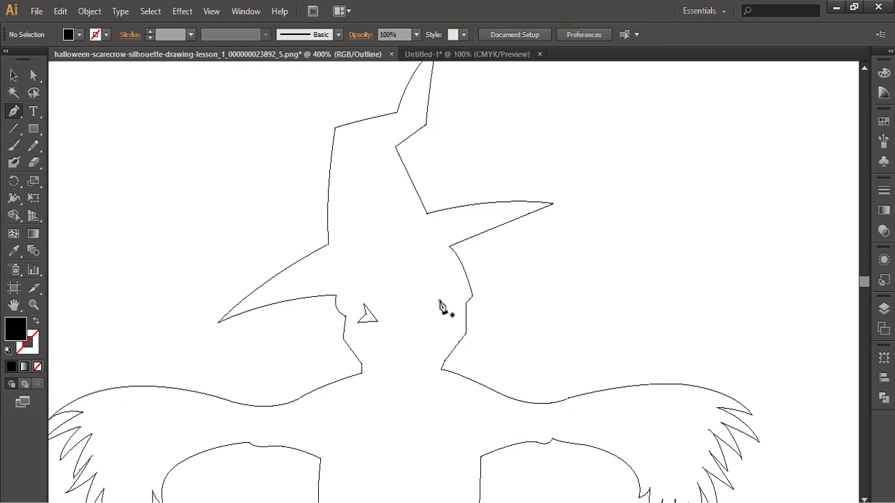
- Draw the right eye as a small notched triangle mirroring the left one
{"action": "left_click", "coordinate": [439, 301]}
{"action": "left_click", "coordinate": [424, 319]}
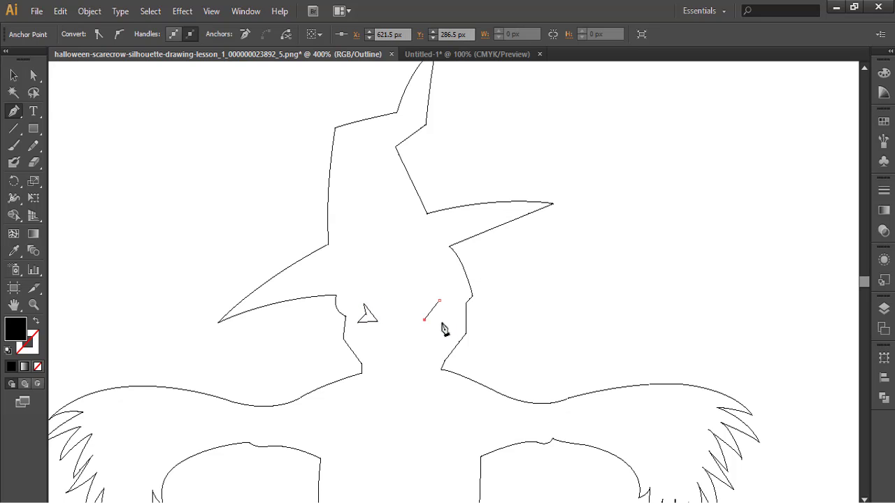
{"action": "left_click", "coordinate": [441, 321]}
{"action": "left_click", "coordinate": [439, 301]}
{"action": "left_click", "coordinate": [481, 279], "text": "ctrl"}
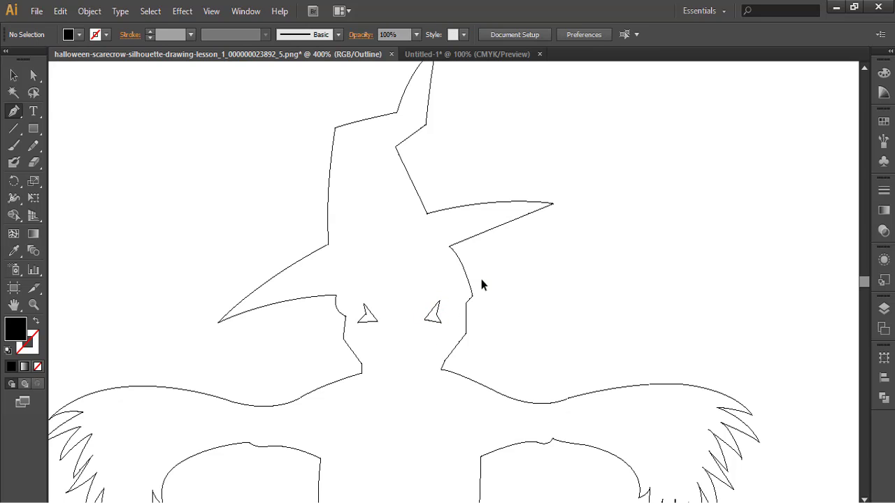
- Draw a narrow upright triangular nose with a notched base, centred just below the eyes
{"action": "left_click", "coordinate": [397, 323]}
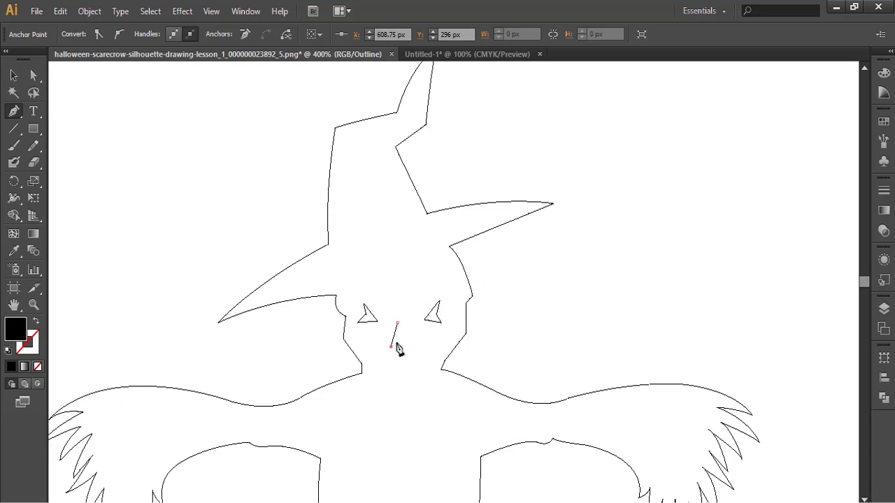
{"action": "left_click", "coordinate": [391, 345]}
{"action": "left_click", "coordinate": [397, 324]}
{"action": "left_click", "coordinate": [536, 293], "text": "ctrl"}
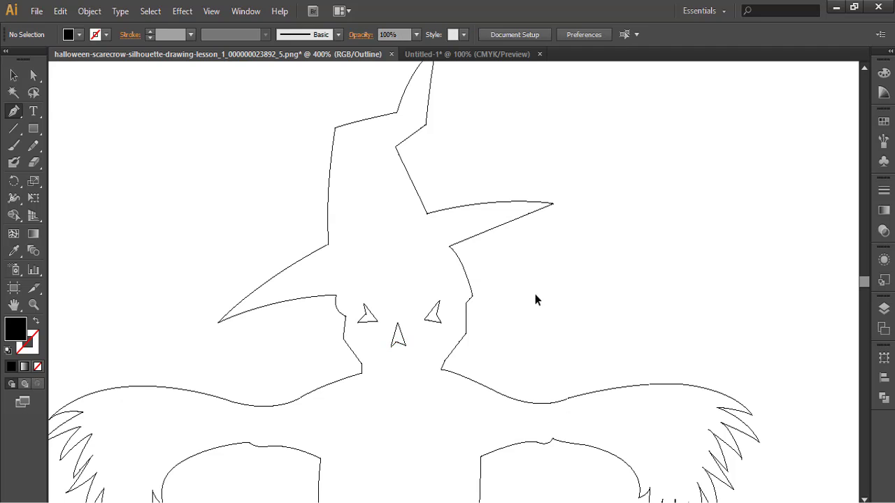
- Draw the jagged zigzag upper edge of the grinning mouth from the left cheek across to the right cheek
{"action": "left_click", "coordinate": [358, 340]}
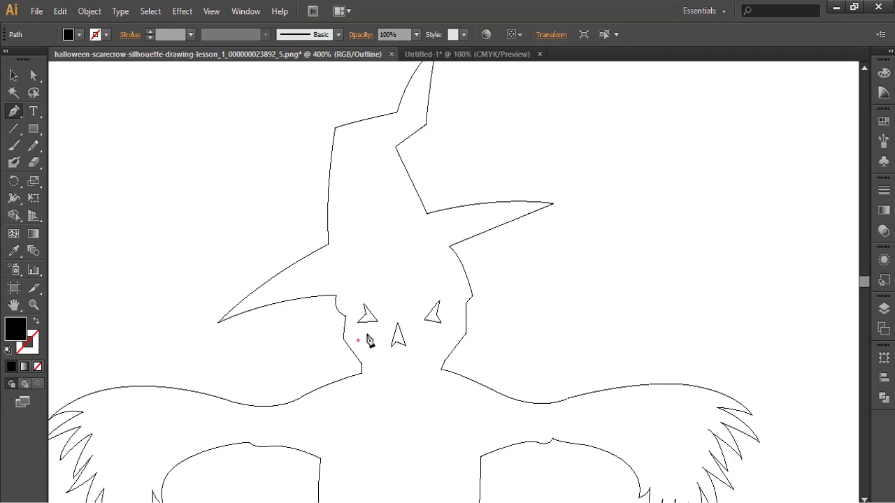
{"action": "left_click", "coordinate": [366, 336]}
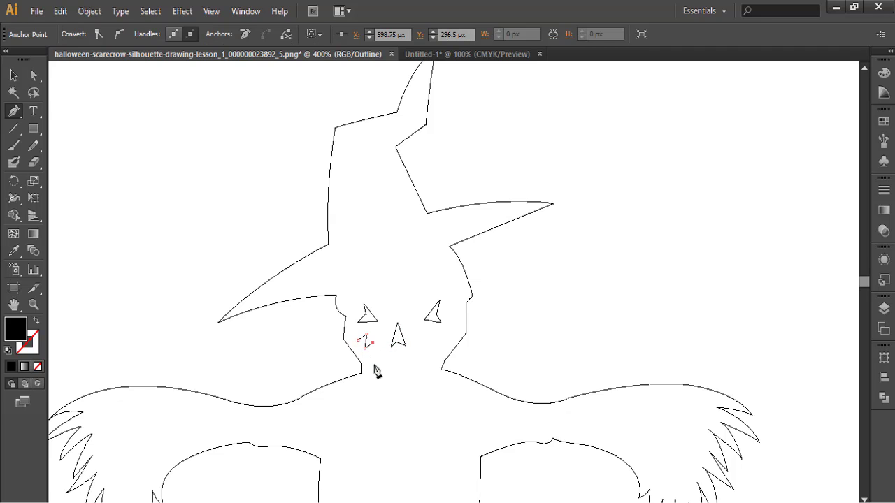
{"action": "left_click", "coordinate": [372, 366]}
{"action": "left_click", "coordinate": [378, 356]}
{"action": "left_click", "coordinate": [385, 370]}
{"action": "left_click", "coordinate": [399, 366]}
{"action": "left_click", "coordinate": [403, 361]}
{"action": "left_click", "coordinate": [415, 358]}
{"action": "left_click", "coordinate": [420, 362]}
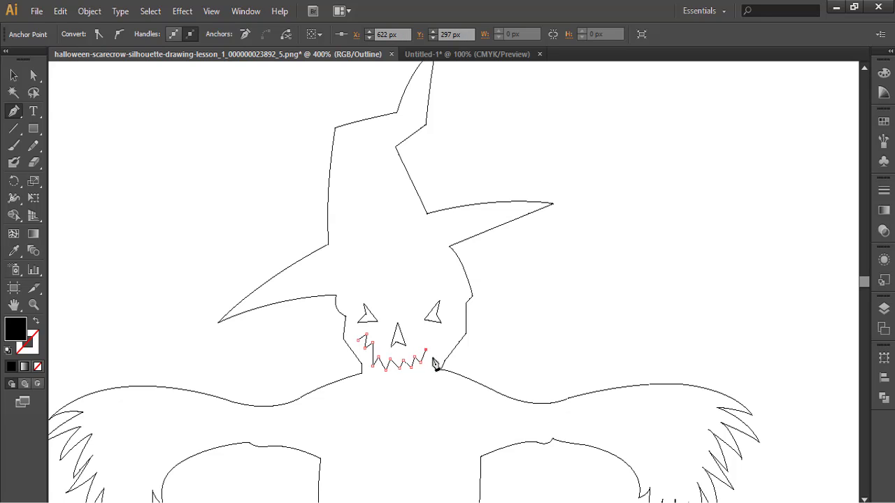
{"action": "left_click", "coordinate": [433, 354]}
{"action": "left_click", "coordinate": [443, 337]}
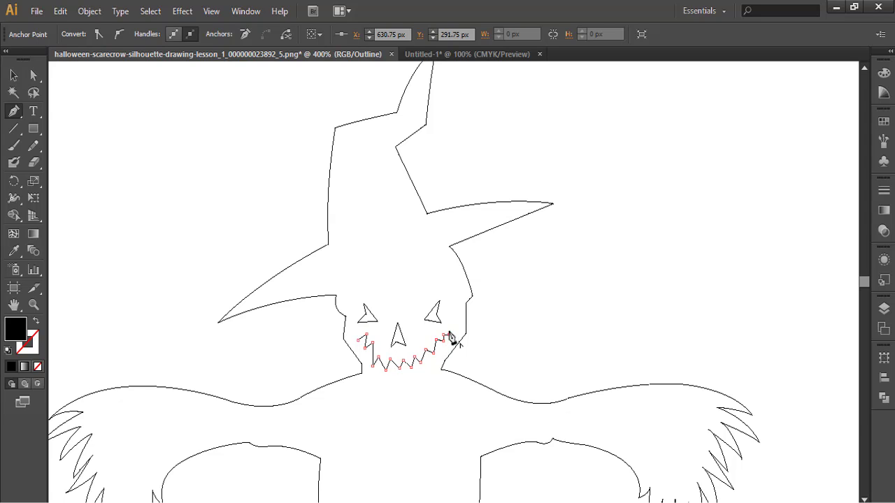
- Trace the zigzag lower edge of the mouth back to the left corner, close the shape and deselect it
{"action": "left_click", "coordinate": [460, 335]}
{"action": "left_click", "coordinate": [443, 355]}
{"action": "left_click", "coordinate": [440, 358]}
{"action": "left_click", "coordinate": [437, 364]}
{"action": "key", "text": "ctrl+z"}
{"action": "left_click", "coordinate": [423, 365]}
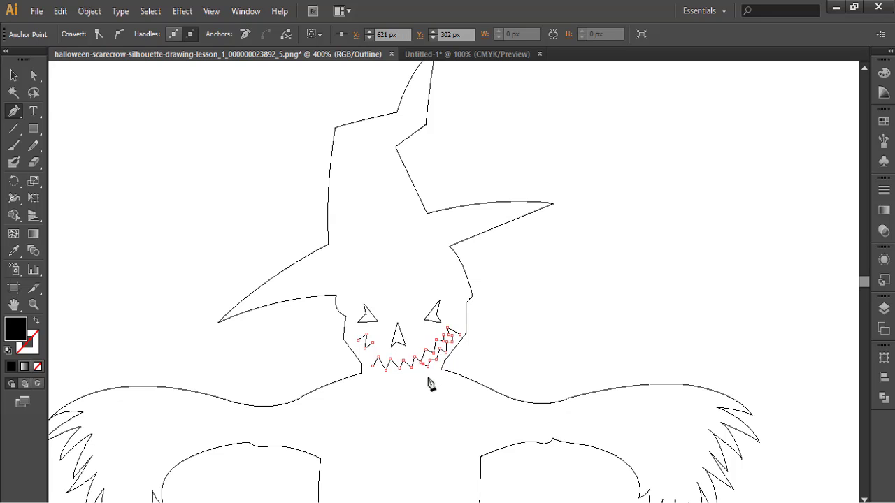
{"action": "left_click", "coordinate": [415, 367]}
{"action": "key", "text": "ctrl+z"}
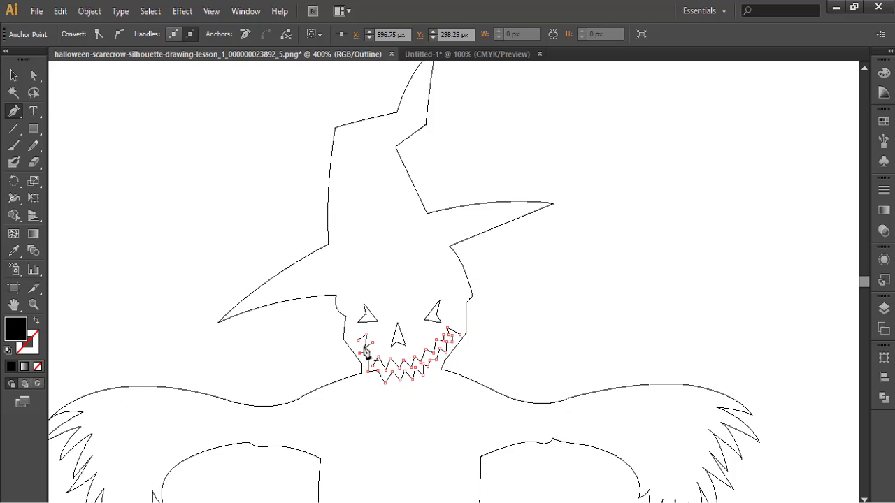
{"action": "left_click", "coordinate": [260, 370], "text": "ctrl"}
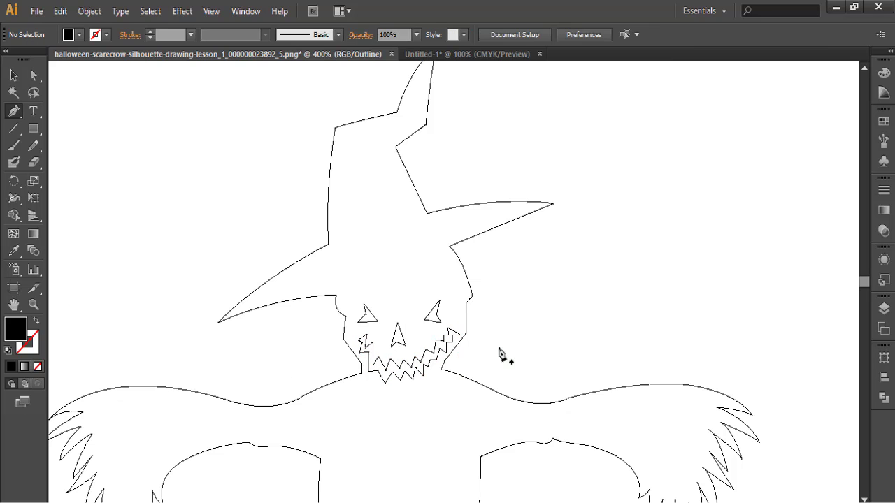
- Select the scarecrow silhouette with its face shapes and bring them into the Untitled-1 document beside the colour swatches
{"action": "left_click_drag", "start_coordinate": [411, 358], "coordinate": [388, 320]}
{"action": "left_click_drag", "start_coordinate": [430, 232], "coordinate": [467, 213]}
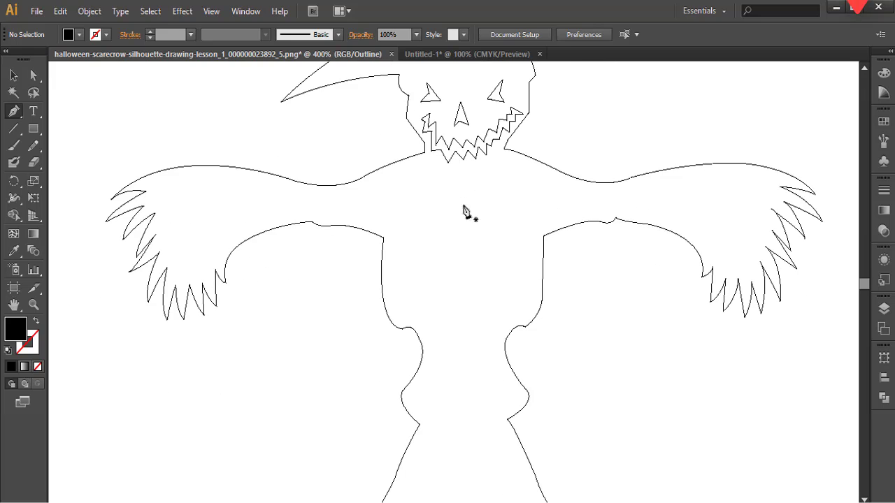
{"action": "left_click_drag", "start_coordinate": [392, 279], "coordinate": [393, 150]}
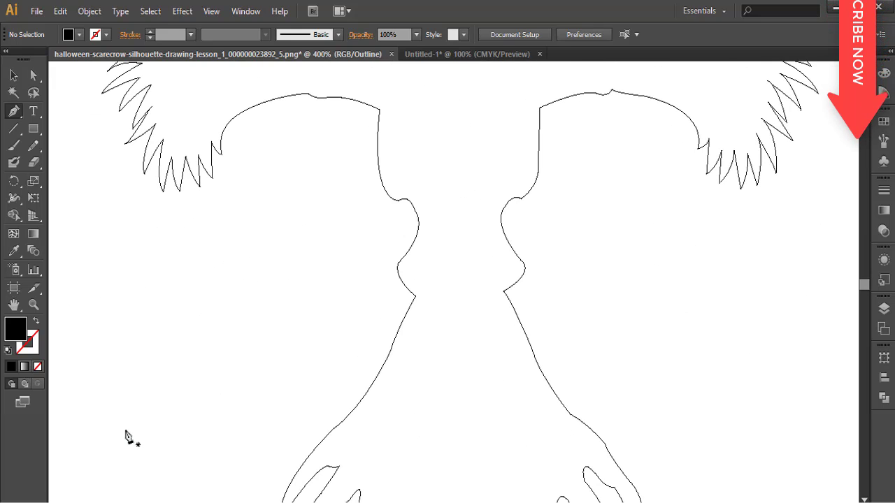
{"action": "key", "text": "ctrl+minus"}
{"action": "key", "text": "ctrl+minus"}
{"action": "key", "text": "ctrl+minus"}
{"action": "left_click_drag", "start_coordinate": [489, 243], "coordinate": [473, 289]}
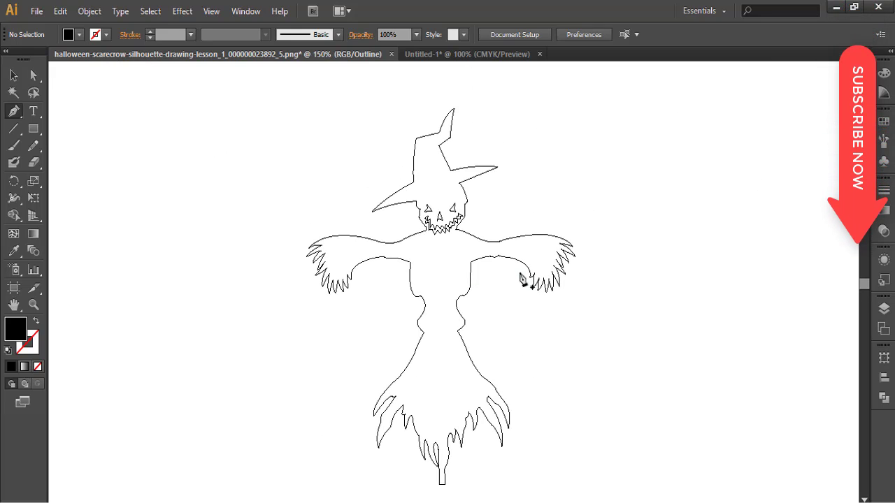
{"action": "key", "text": "v"}
{"action": "left_click_drag", "start_coordinate": [278, 90], "coordinate": [605, 491]}
{"action": "left_click_drag", "start_coordinate": [469, 213], "coordinate": [383, 175]}
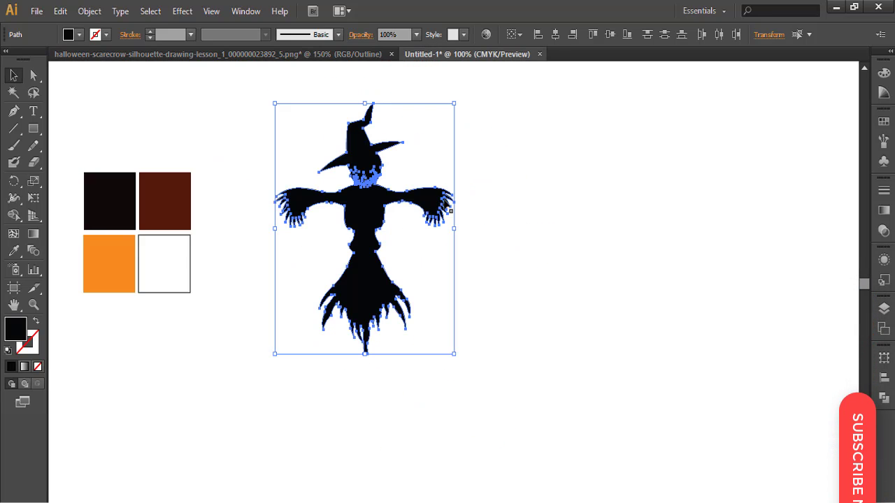
- Enlarge the scarecrow artwork proportionally until it nearly fills the height of the view, and deselect it
{"action": "left_click_drag", "start_coordinate": [454, 354], "coordinate": [638, 493]}
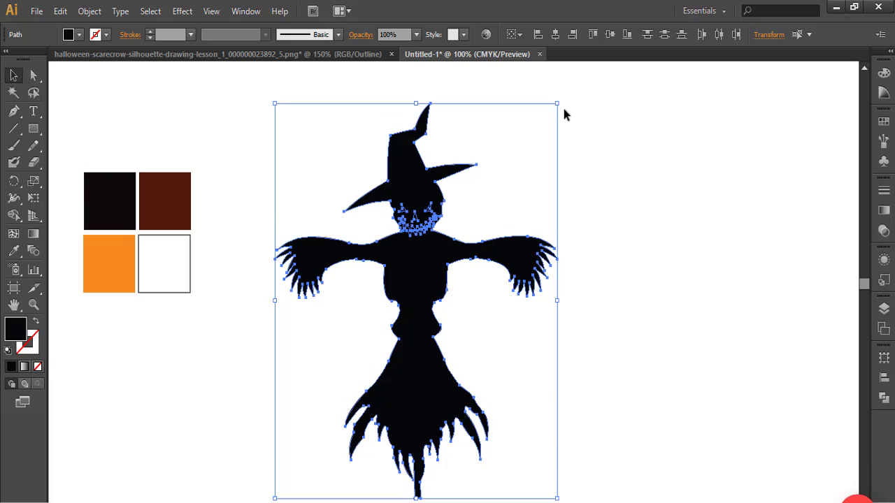
{"action": "left_click_drag", "start_coordinate": [557, 102], "coordinate": [589, 60]}
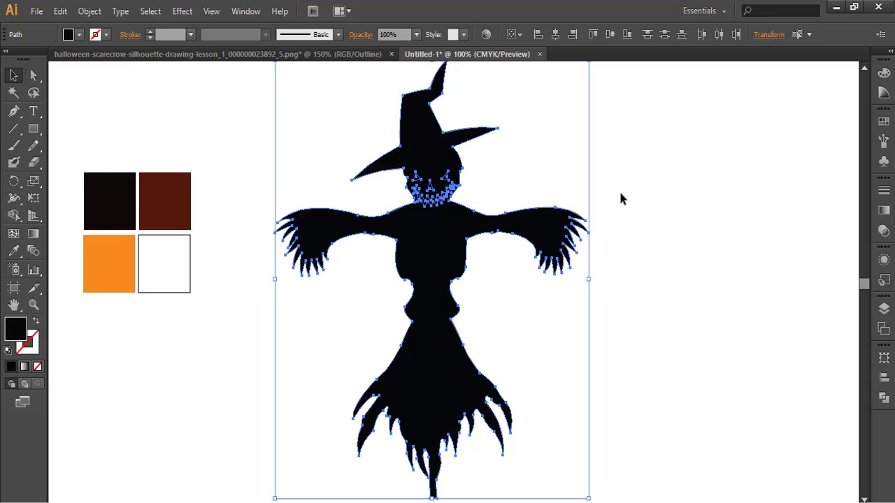
{"action": "scroll", "coordinate": [620, 196], "scroll_direction": "up", "scroll_amount": 1}
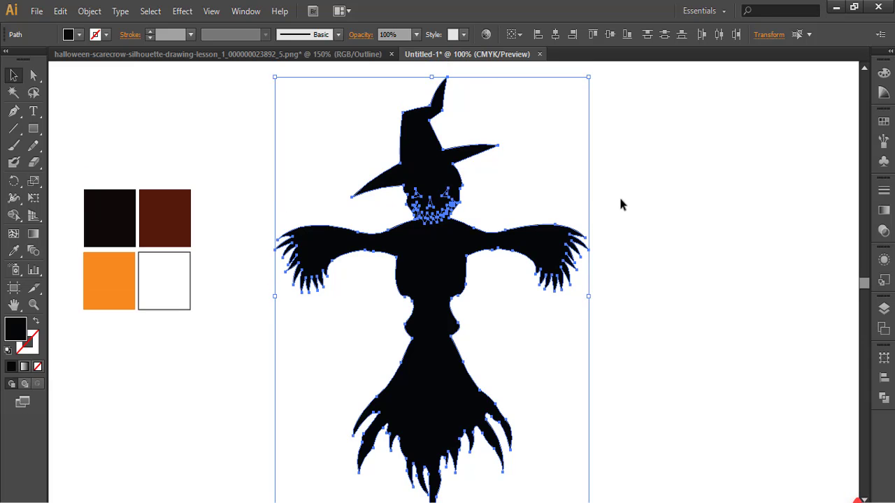
{"action": "left_click", "coordinate": [713, 283]}
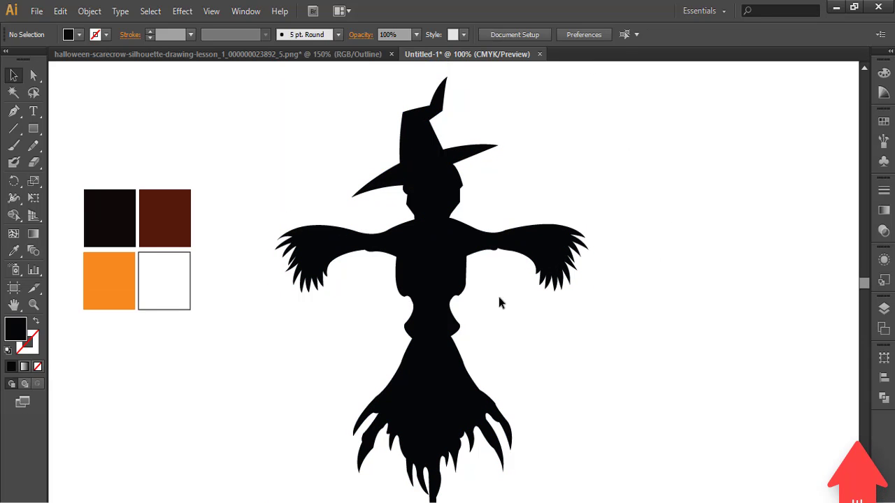
- Try the dark brown sample colour as the scarecrow body's fill, and put it back to the black sample colour
{"action": "left_click", "coordinate": [423, 269]}
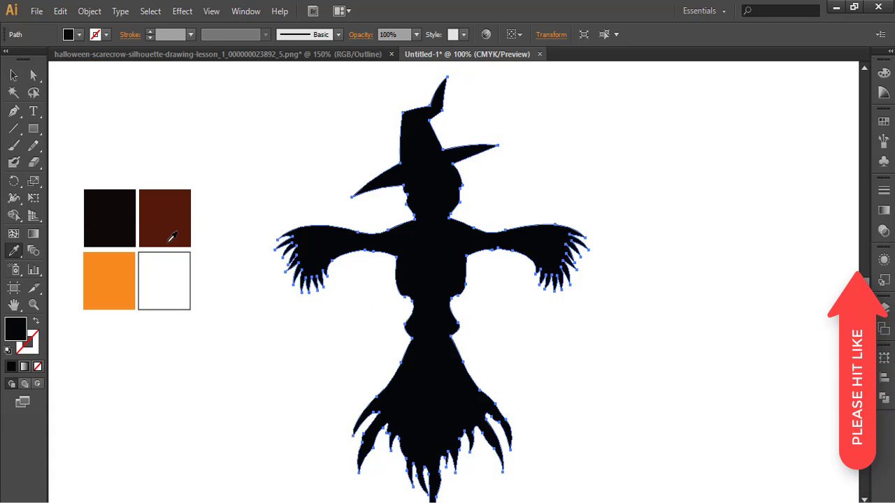
{"action": "key", "text": "i"}
{"action": "left_click", "coordinate": [165, 220]}
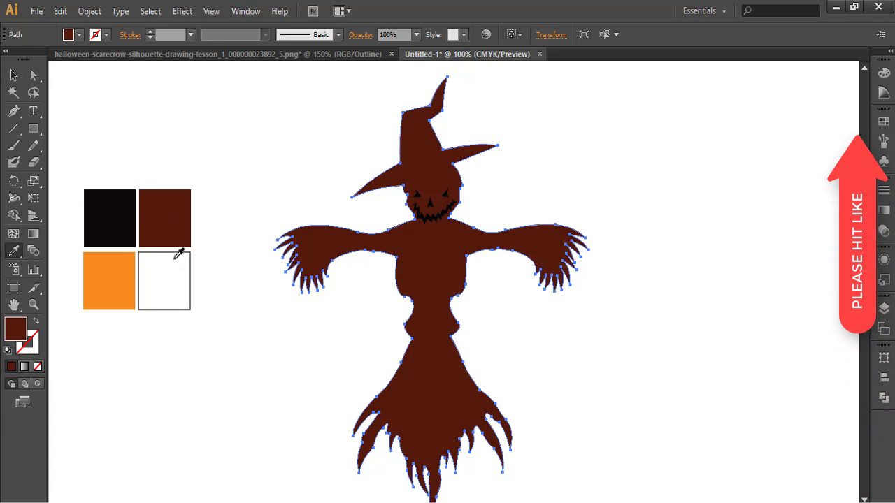
{"action": "left_click", "coordinate": [108, 202]}
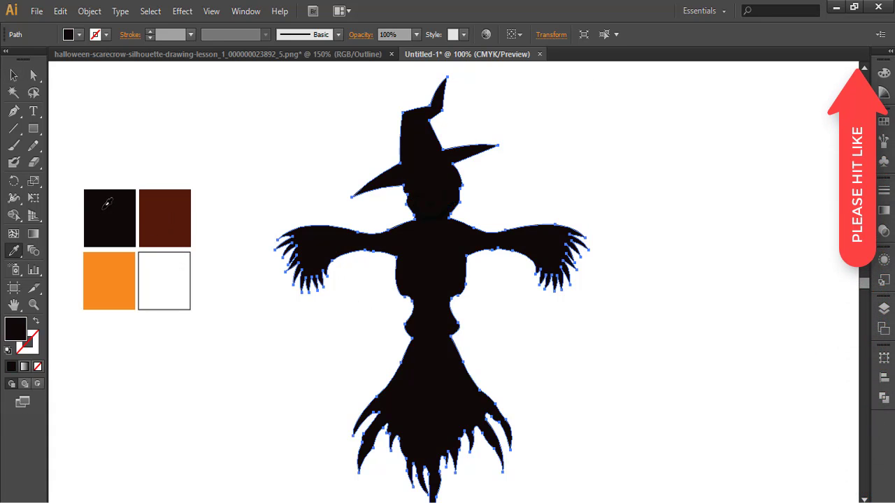
{"action": "key", "text": "v"}
{"action": "left_click", "coordinate": [230, 333]}
- Apply a linear gradient fill to the scarecrow body and set the gradient's end stop to the black swatch
{"action": "left_click", "coordinate": [483, 297]}
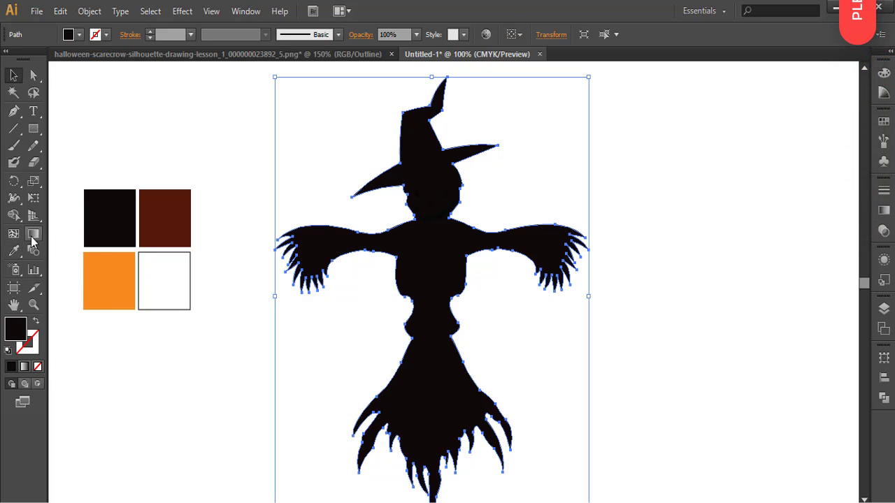
{"action": "left_click", "coordinate": [25, 368]}
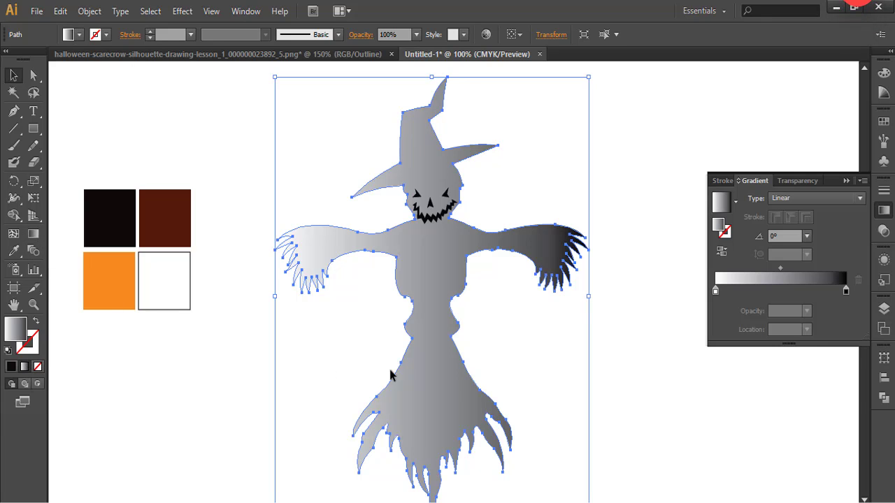
{"action": "double_click", "coordinate": [845, 293]}
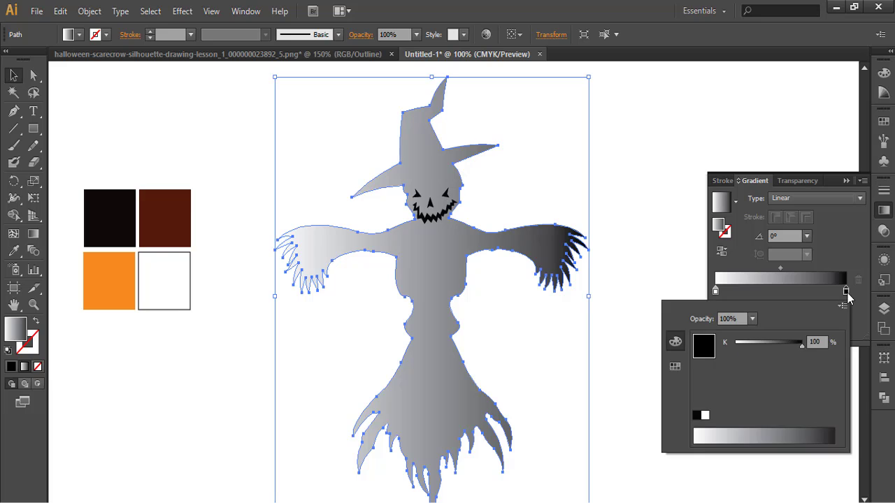
{"action": "left_click", "coordinate": [844, 293]}
{"action": "double_click", "coordinate": [844, 293]}
{"action": "left_click", "coordinate": [838, 296]}
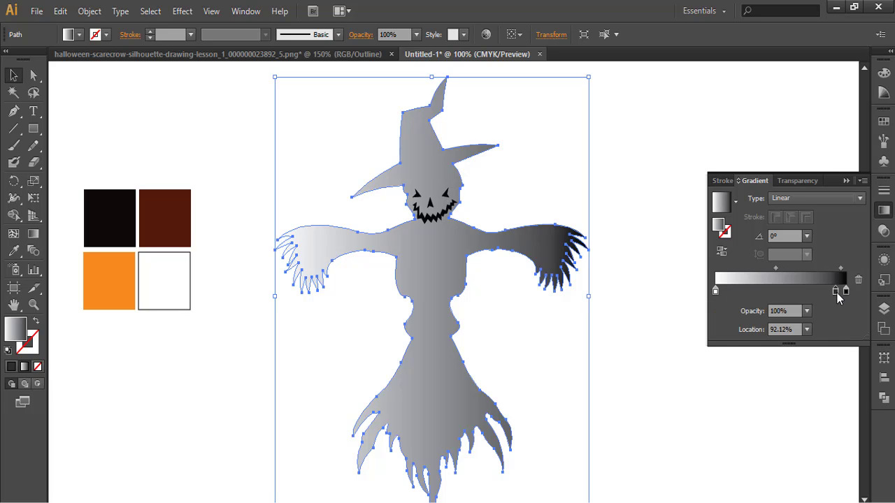
{"action": "left_click_drag", "start_coordinate": [839, 297], "coordinate": [846, 295]}
{"action": "double_click", "coordinate": [846, 292]}
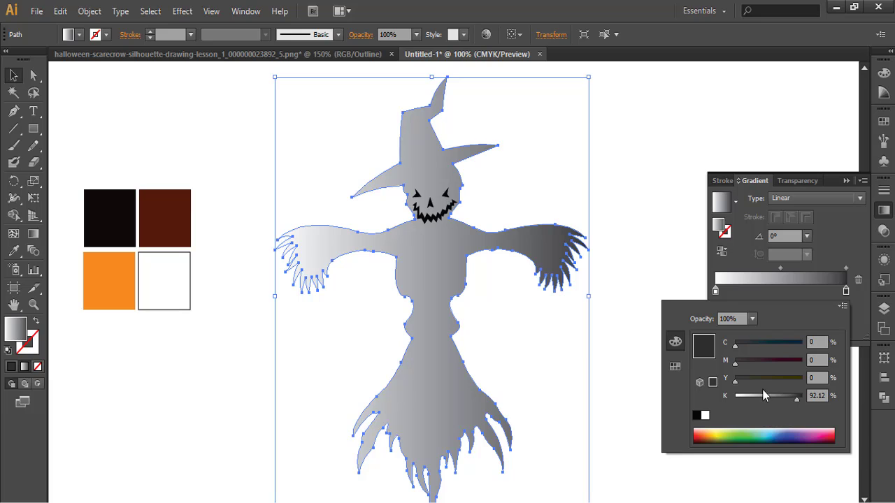
{"action": "left_click", "coordinate": [675, 366]}
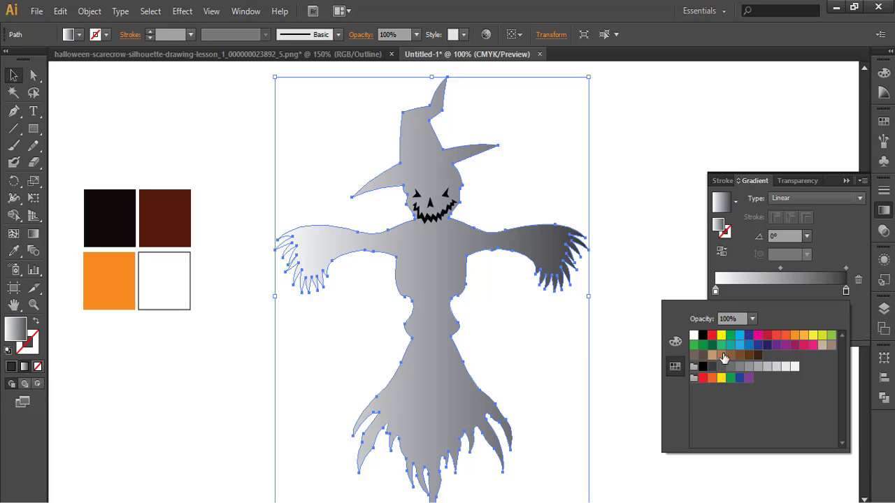
{"action": "left_click", "coordinate": [705, 335]}
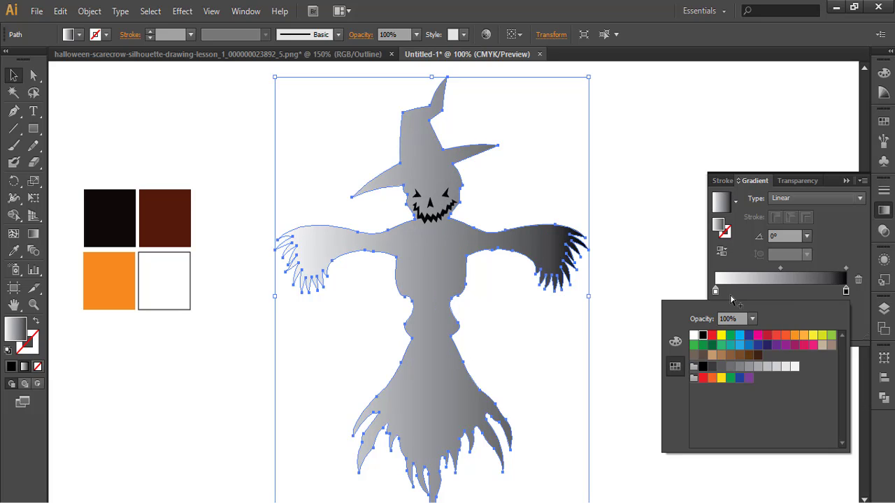
- Set the start stop of the scarecrow body's gradient to the red swatch C=15 M=100 Y=90 K=10 and shift the midpoint toward the red end
{"action": "left_click", "coordinate": [845, 299]}
{"action": "left_click", "coordinate": [715, 291]}
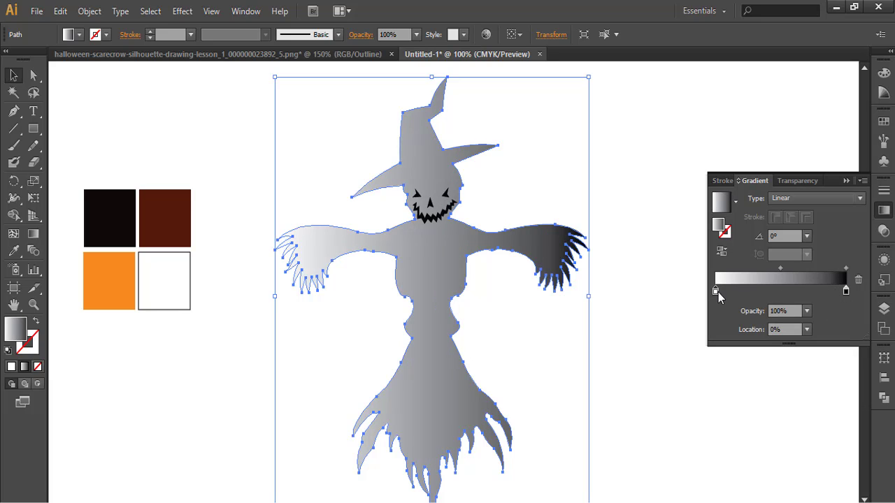
{"action": "double_click", "coordinate": [716, 292]}
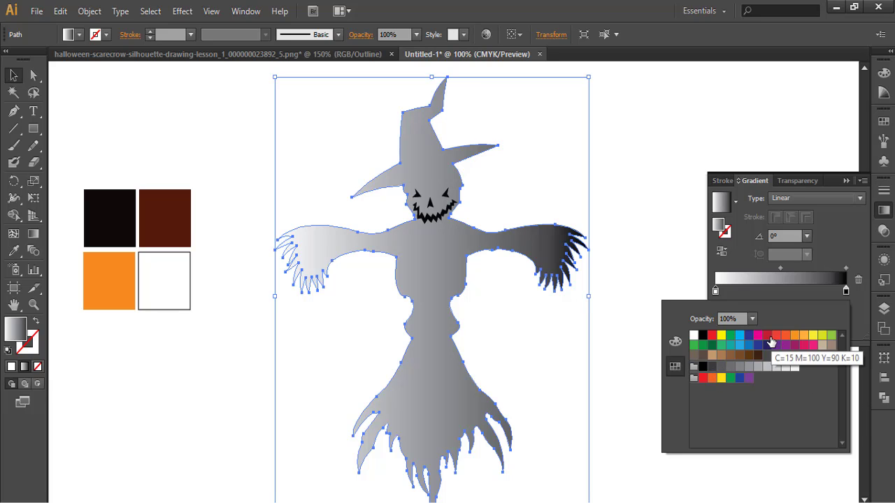
{"action": "left_click", "coordinate": [766, 337]}
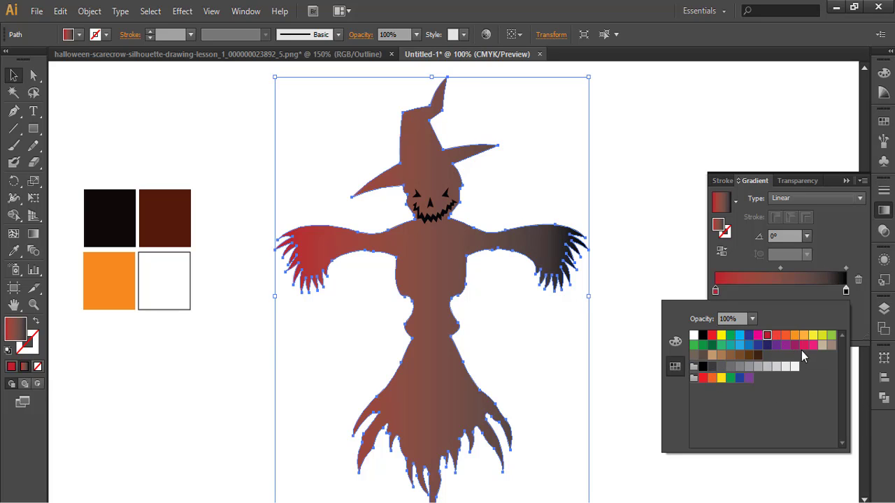
{"action": "left_click", "coordinate": [780, 266]}
{"action": "mouse_move", "coordinate": [715, 290]}
{"action": "left_mouse_down"}
{"action": "mouse_move", "coordinate": [741, 290]}
{"action": "mouse_move", "coordinate": [715, 291]}
{"action": "left_mouse_up"}
{"action": "left_click_drag", "start_coordinate": [788, 269], "coordinate": [741, 269]}
- Try an orange-red and several brown swatches on the gradient's start stop, and shift the midpoint to about 44.5%
{"action": "double_click", "coordinate": [715, 289]}
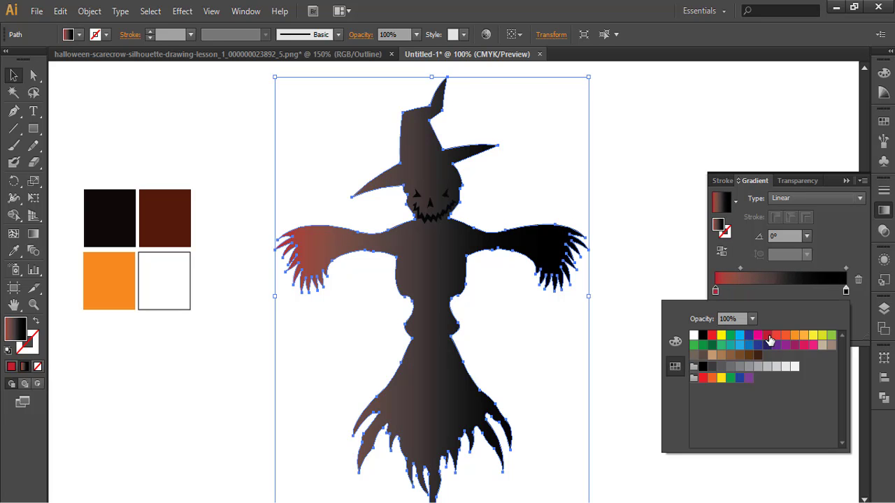
{"action": "left_click", "coordinate": [778, 338]}
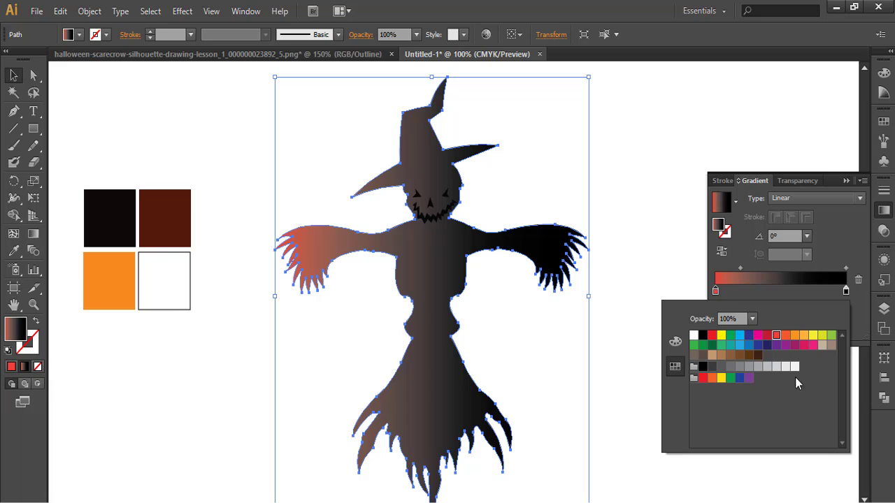
{"action": "left_click", "coordinate": [757, 357]}
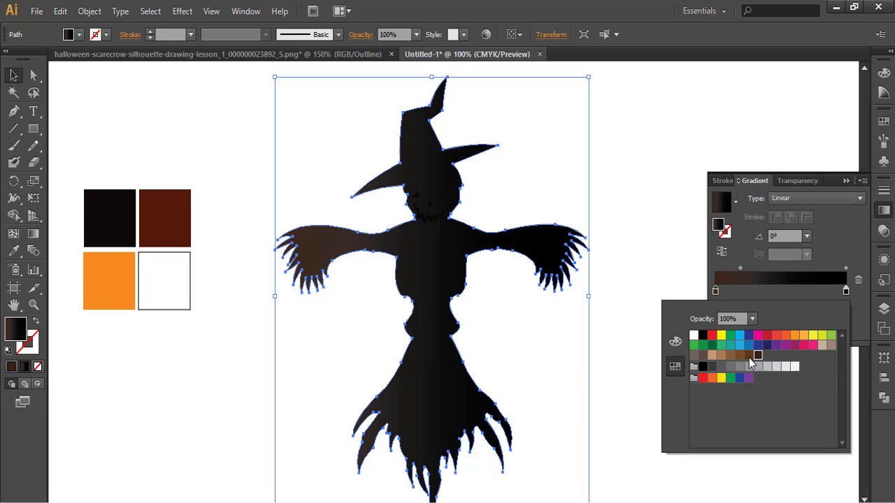
{"action": "left_click", "coordinate": [747, 356]}
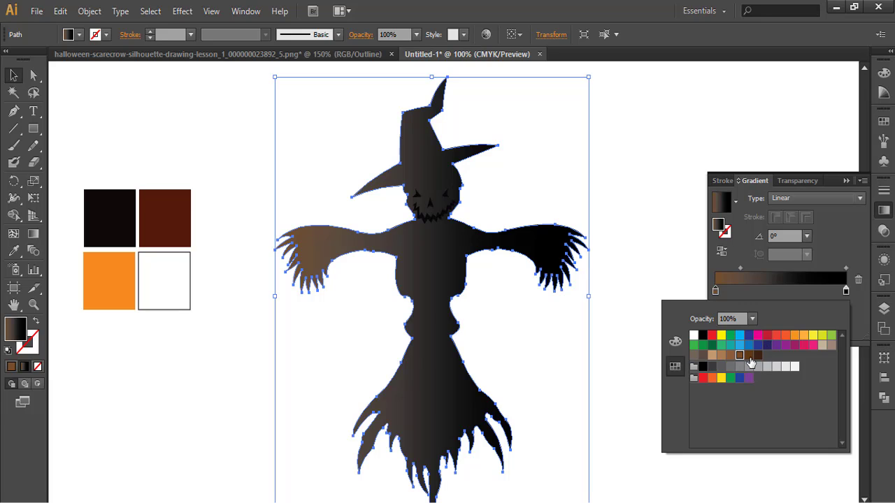
{"action": "left_click", "coordinate": [749, 356]}
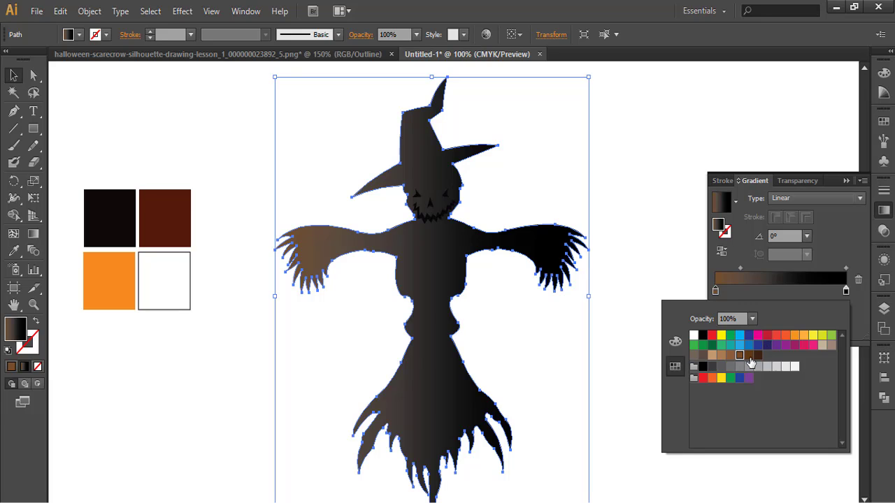
{"action": "left_click", "coordinate": [742, 268]}
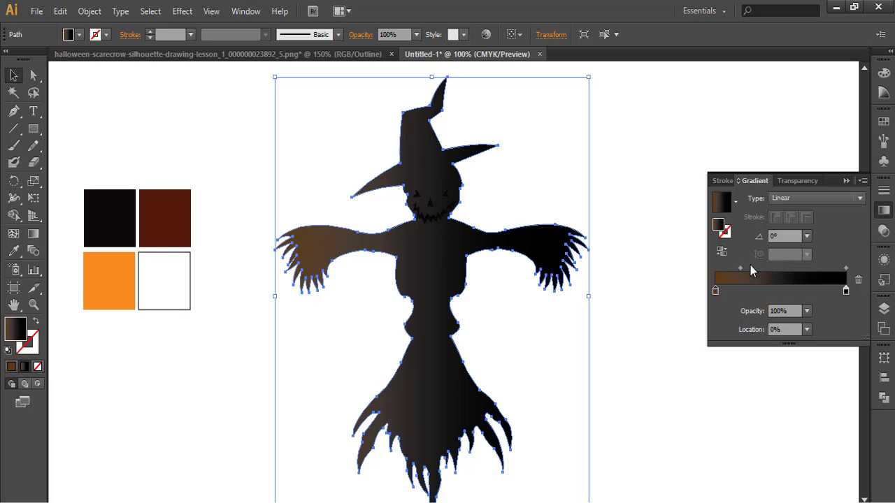
{"action": "left_click_drag", "start_coordinate": [740, 269], "coordinate": [775, 275]}
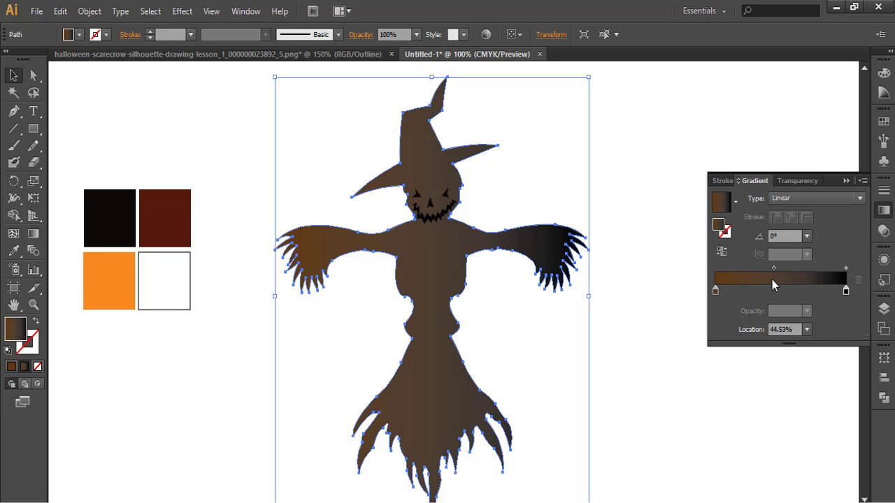
- Set the gradient's start stop back to the crimson red swatch and shift the midpoint to about 24%
{"action": "left_click", "coordinate": [716, 293]}
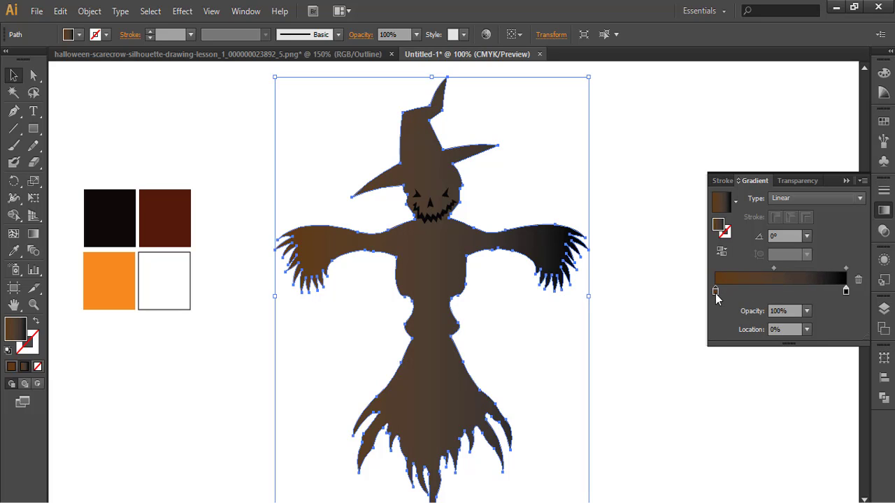
{"action": "double_click", "coordinate": [715, 293]}
{"action": "left_click", "coordinate": [767, 337]}
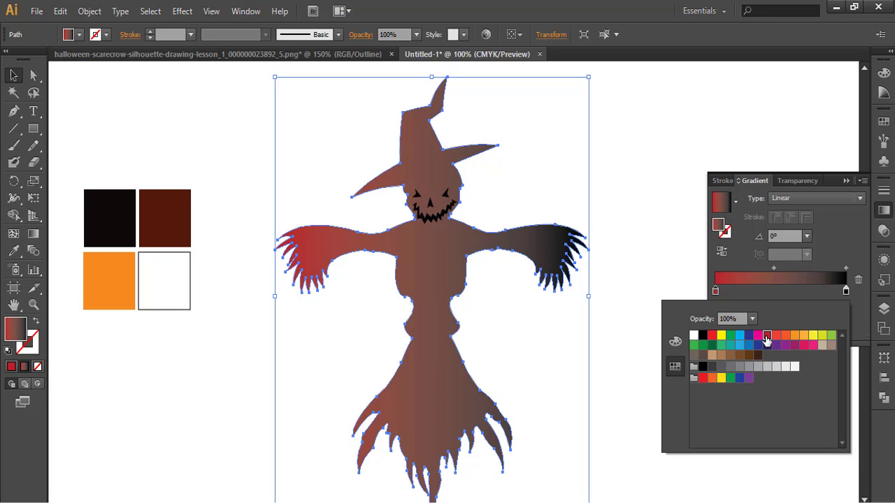
{"action": "left_click_drag", "start_coordinate": [772, 268], "coordinate": [757, 267]}
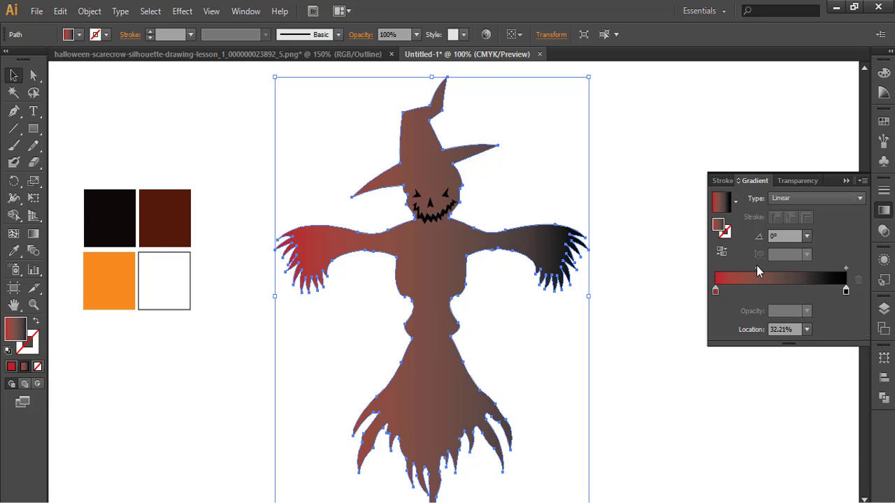
{"action": "left_click", "coordinate": [735, 203]}
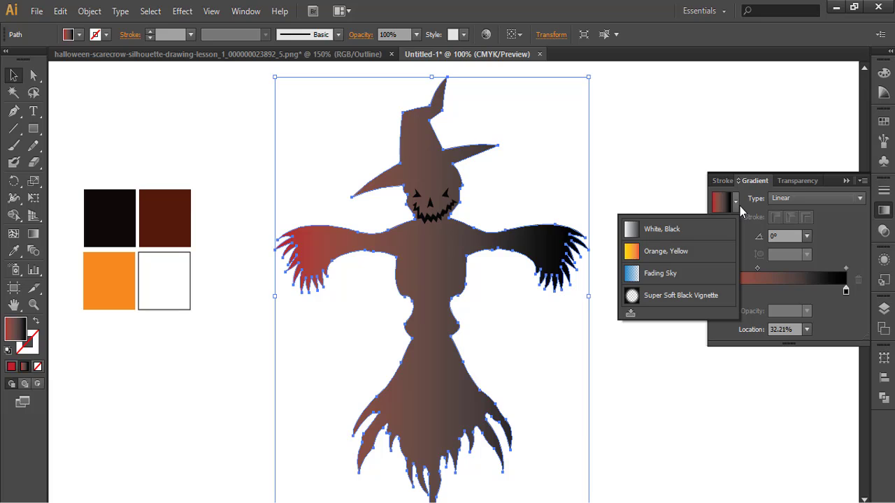
{"action": "left_click", "coordinate": [746, 245]}
{"action": "left_click_drag", "start_coordinate": [758, 269], "coordinate": [744, 265]}
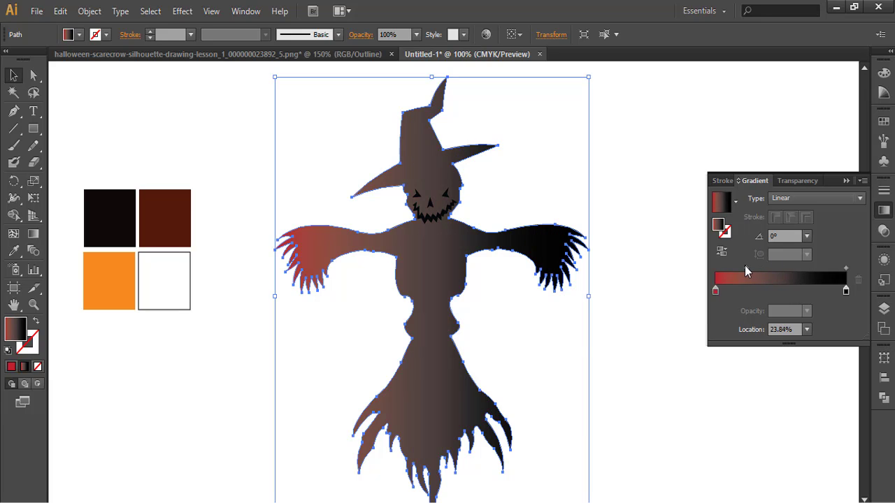
- Run the gradient down the scarecrow body at about -89° with the Gradient tool, red at the hat tip and black at the skirt, and deselect
{"action": "left_click", "coordinate": [33, 235]}
{"action": "left_click_drag", "start_coordinate": [429, 123], "coordinate": [435, 458]}
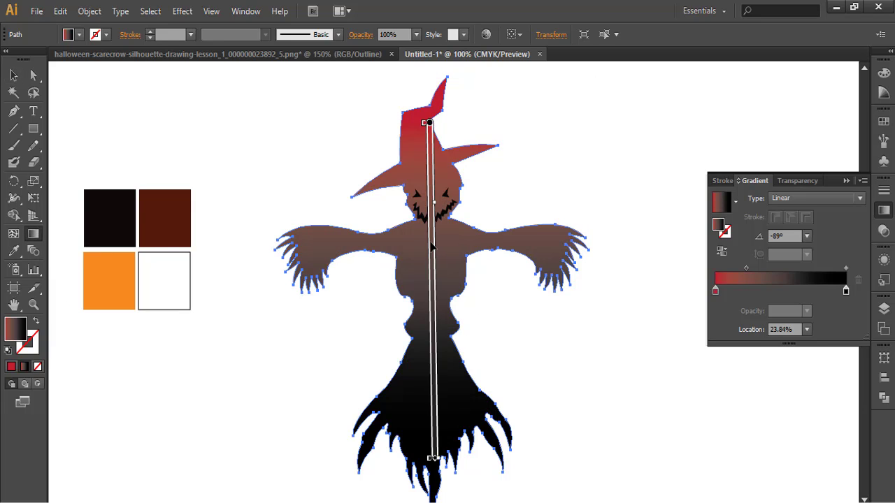
{"action": "left_click_drag", "start_coordinate": [432, 245], "coordinate": [432, 305]}
{"action": "scroll", "coordinate": [466, 297], "scroll_direction": "down", "scroll_amount": 2}
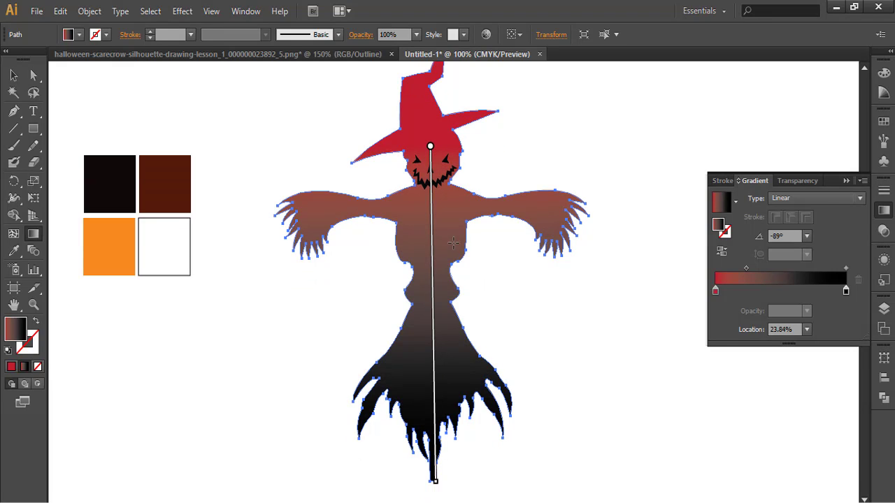
{"action": "left_click_drag", "start_coordinate": [429, 113], "coordinate": [434, 448]}
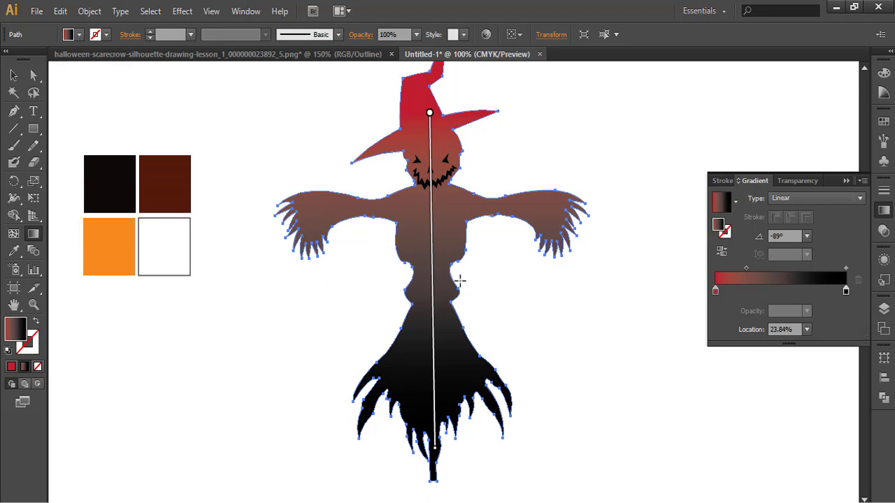
{"action": "left_click_drag", "start_coordinate": [434, 265], "coordinate": [438, 233]}
{"action": "scroll", "coordinate": [434, 277], "scroll_direction": "up", "scroll_amount": 2}
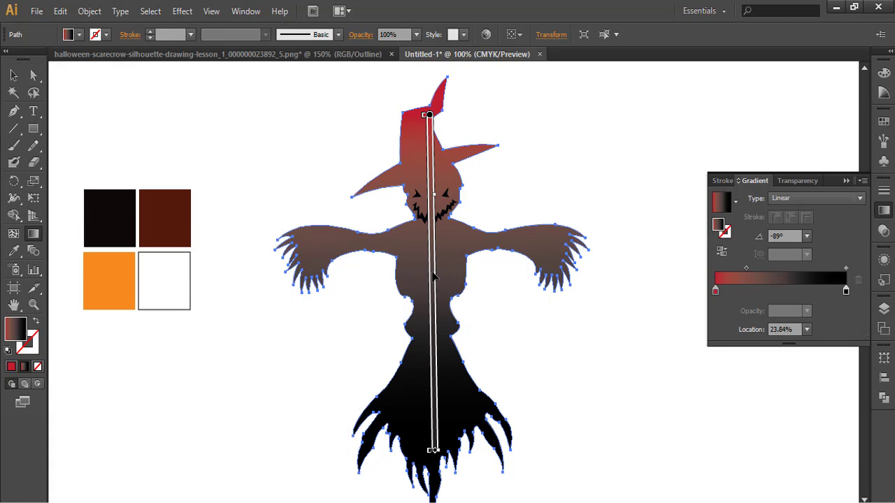
{"action": "left_click_drag", "start_coordinate": [433, 274], "coordinate": [433, 259]}
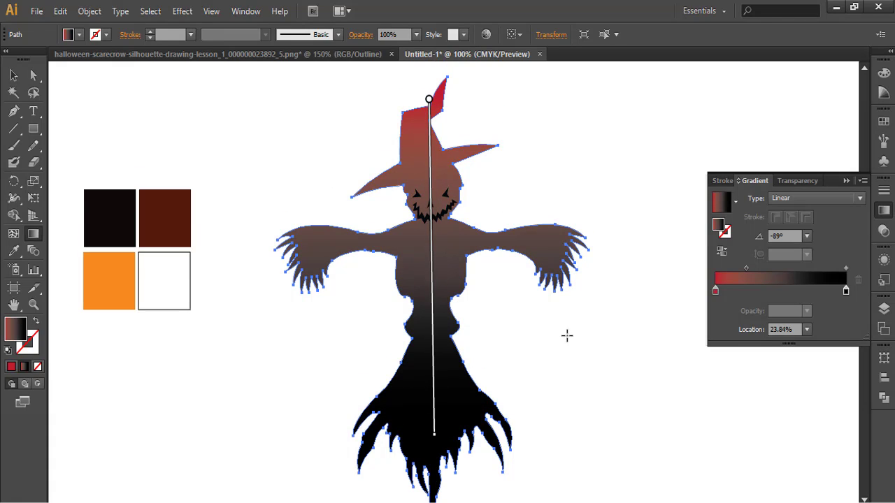
{"action": "left_click", "coordinate": [846, 181]}
{"action": "left_click", "coordinate": [14, 75]}
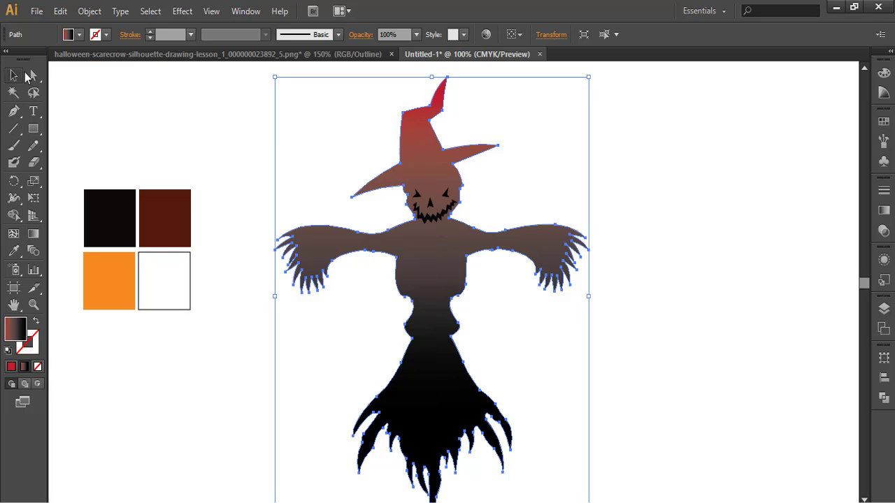
{"action": "left_click", "coordinate": [745, 304]}
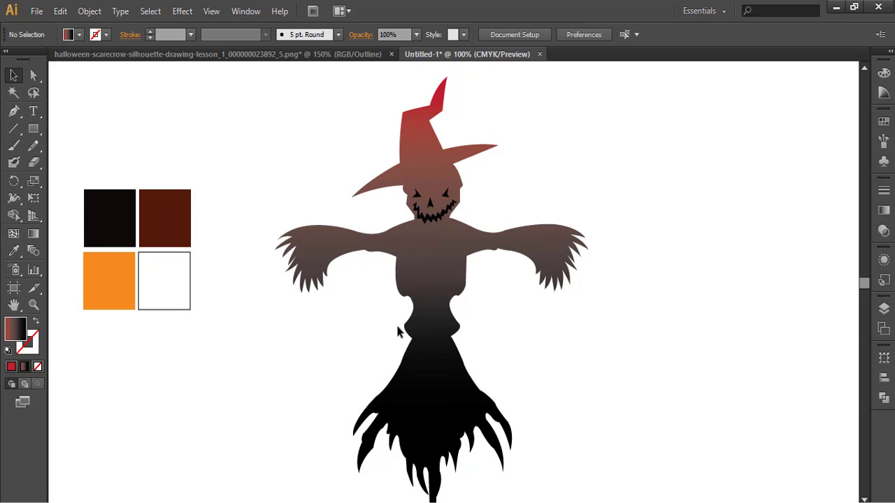
- Select the mouth, eyes and nose, recolour them with the orange sample colour using the Eyedropper, and deselect
{"action": "left_click", "coordinate": [428, 216]}
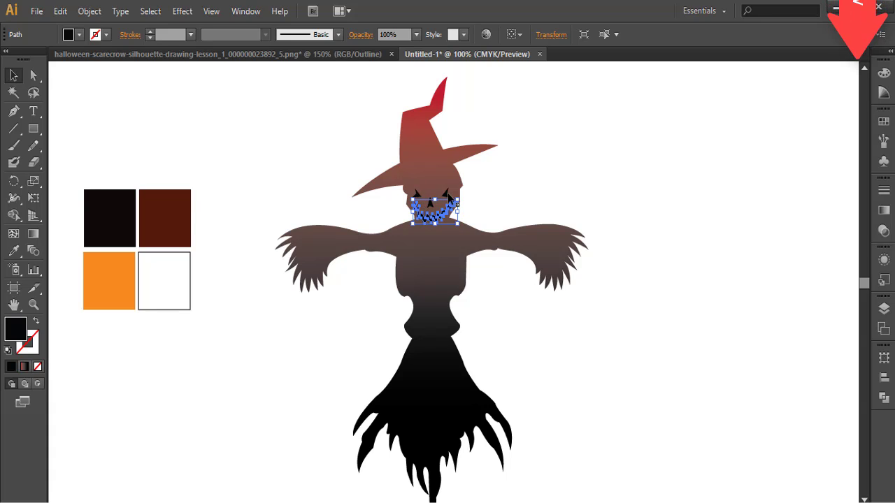
{"action": "left_click", "coordinate": [444, 196], "text": "shift"}
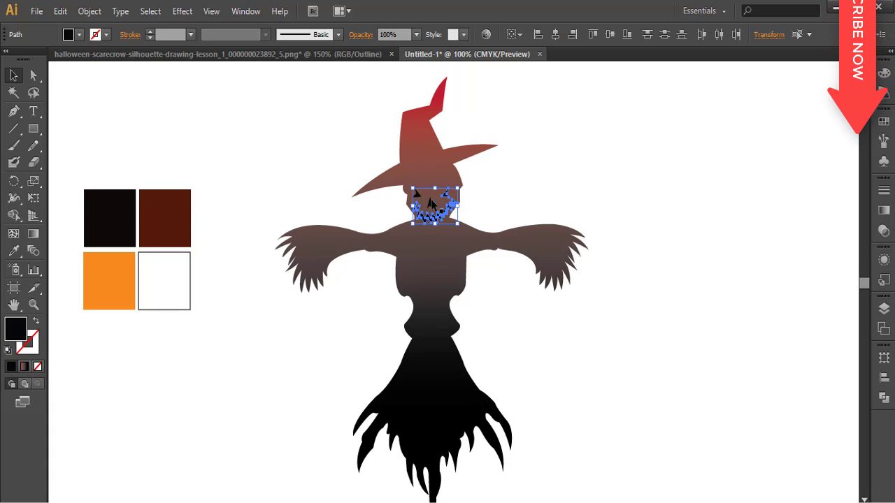
{"action": "key", "text": "i"}
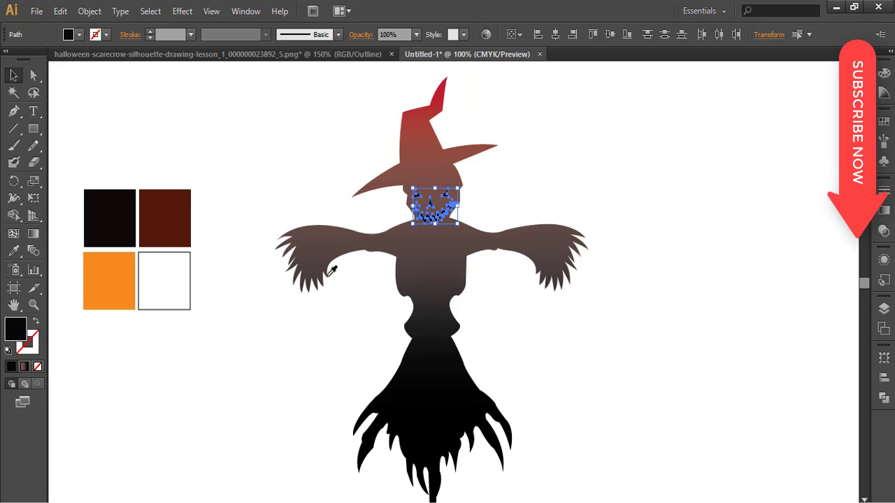
{"action": "left_click", "coordinate": [119, 273]}
{"action": "key", "text": "v"}
{"action": "left_click", "coordinate": [741, 390]}
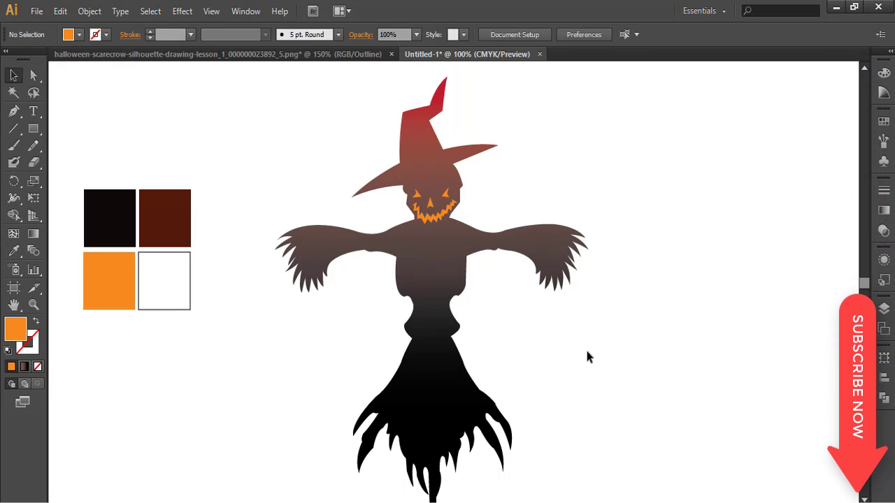
- Delete the four sample colour squares beside the scarecrow
{"action": "scroll", "coordinate": [591, 349], "scroll_direction": "down", "scroll_amount": 1}
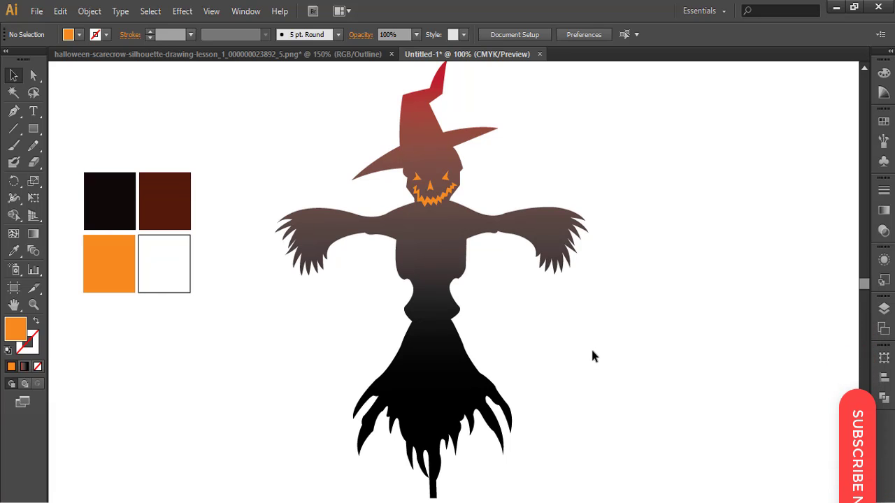
{"action": "scroll", "coordinate": [591, 349], "scroll_direction": "up", "scroll_amount": 1}
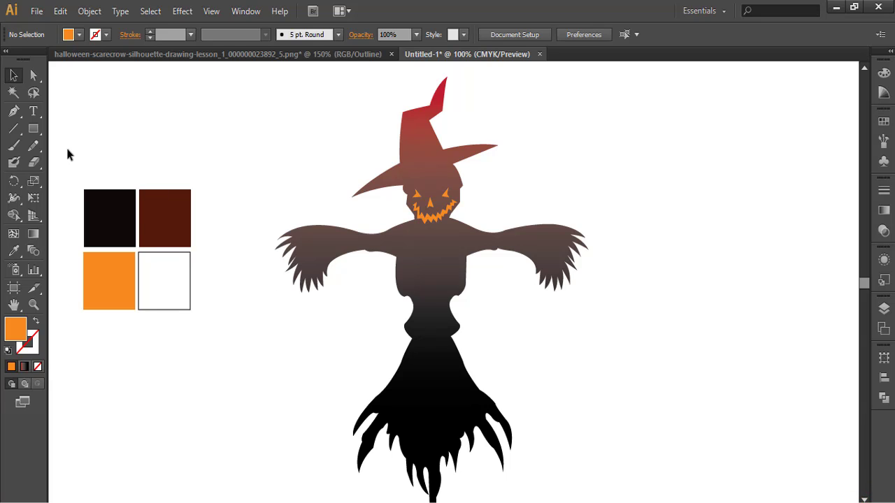
{"action": "left_click_drag", "start_coordinate": [68, 149], "coordinate": [197, 365]}
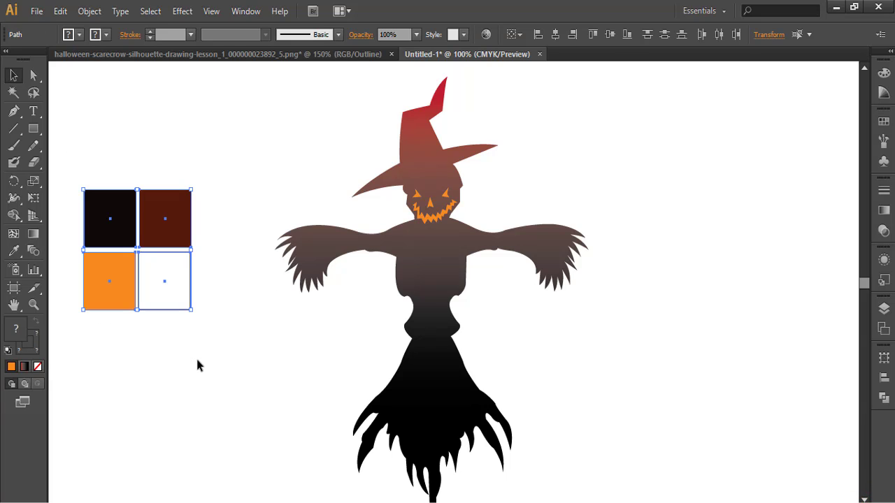
{"action": "key", "text": "Delete"}
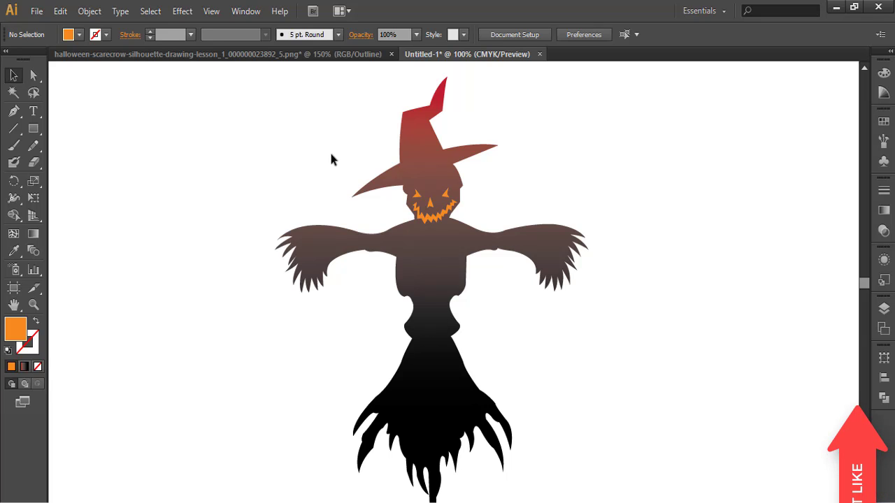
- Group the scarecrow body with its face shapes, move the artwork slightly upward, and deselect it
{"action": "left_click", "coordinate": [327, 257]}
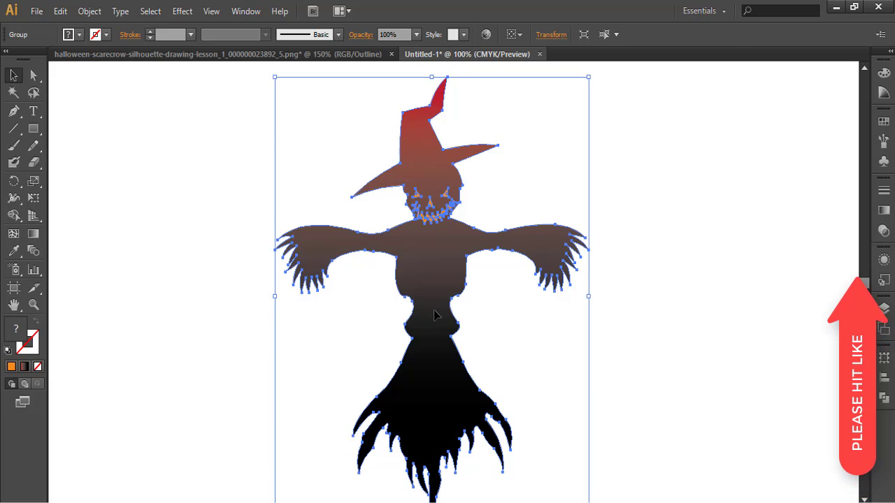
{"action": "left_click_drag", "start_coordinate": [436, 314], "coordinate": [438, 300]}
{"action": "left_click", "coordinate": [623, 282]}
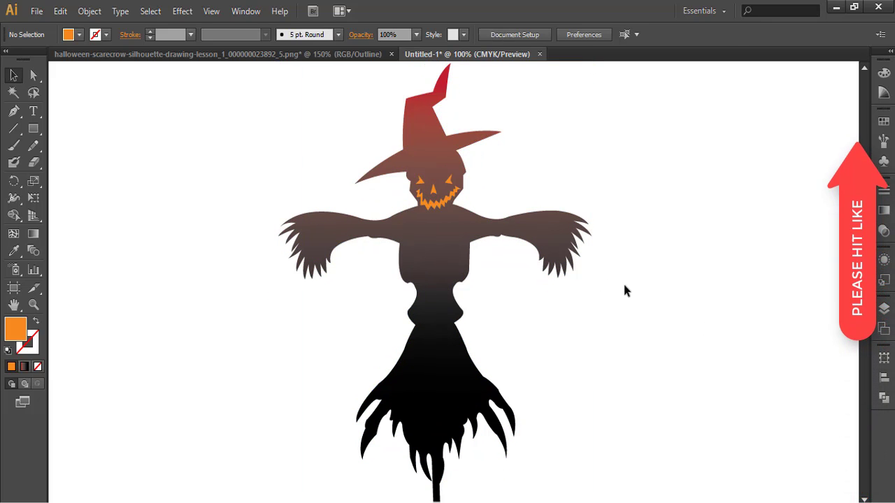